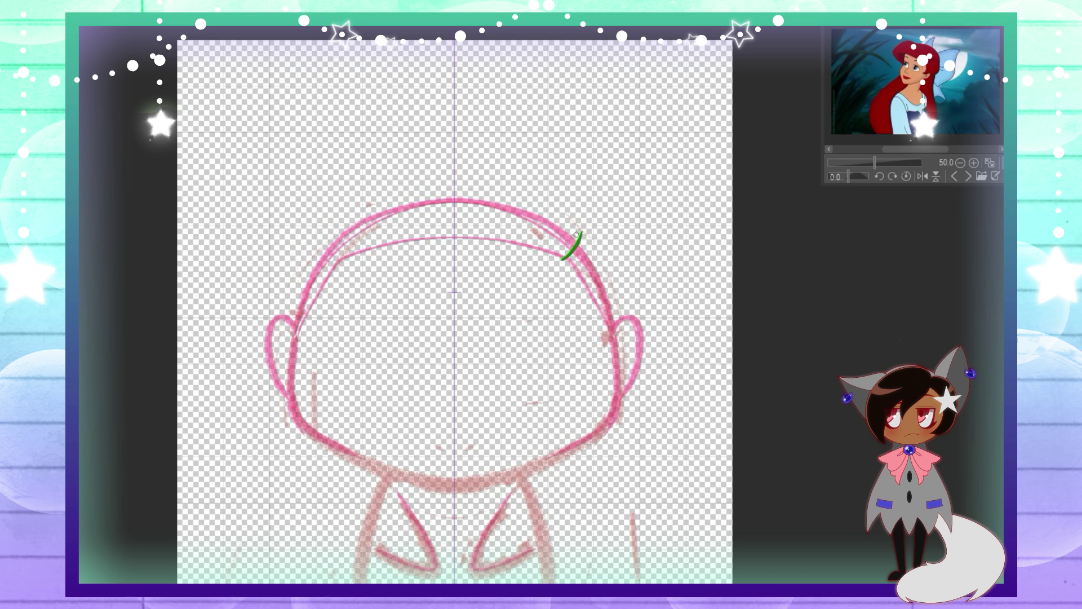
pyautogui.hotkey('ctrl', 'z')
pyautogui.moveTo(580, 232)
pyautogui.mouseDown()
pyautogui.moveTo(273, 293)
pyautogui.moveTo(638, 318)
pyautogui.mouseUp()
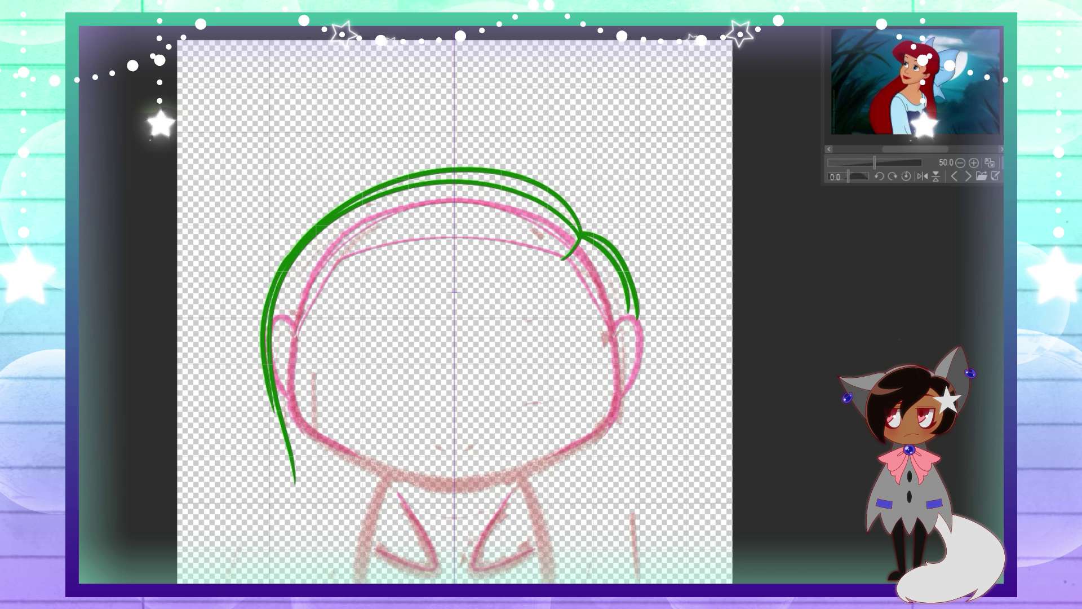
pyautogui.hotkey('ctrl', 'z')
pyautogui.hotkey('ctrl', 'z')
pyautogui.hotkey('ctrl', 'z')
pyautogui.hotkey('ctrl', 'z')
# Sketch small rolled hair sections in green above both ears, with inner edges following the head
pyautogui.moveTo(308, 258)
pyautogui.mouseDown()
pyautogui.moveTo(340, 263)
pyautogui.moveTo(290, 287)
pyautogui.moveTo(278, 315)
pyautogui.mouseUp()
pyautogui.moveTo(290, 289)
pyautogui.mouseDown()
pyautogui.moveTo(319, 294)
pyautogui.moveTo(304, 311)
pyautogui.mouseUp()
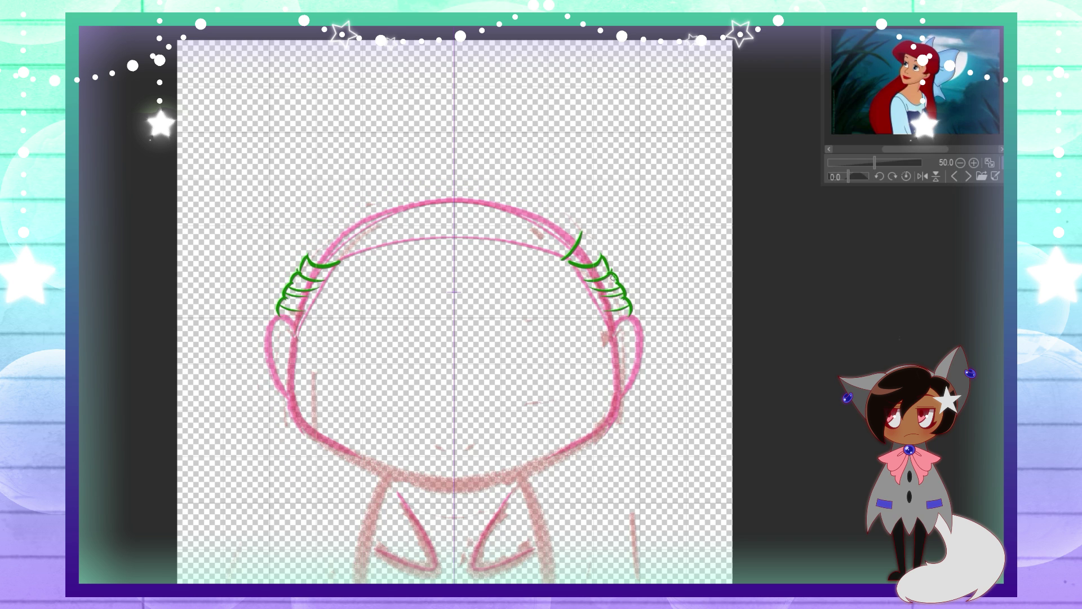
pyautogui.moveTo(567, 261); pyautogui.dragTo(610, 317)
pyautogui.hotkey('ctrl', 'z')
pyautogui.moveTo(565, 260); pyautogui.dragTo(608, 331)
# Sketch the face outline, both ears and the short curled strands in front of the ears in green
pyautogui.moveTo(569, 236)
pyautogui.mouseDown()
pyautogui.moveTo(614, 431)
pyautogui.moveTo(454, 478)
pyautogui.mouseUp()
pyautogui.moveTo(614, 323)
pyautogui.mouseDown()
pyautogui.moveTo(645, 353)
pyautogui.moveTo(619, 400)
pyautogui.mouseUp()
pyautogui.moveTo(602, 322); pyautogui.dragTo(584, 286)
pyautogui.moveTo(573, 248)
pyautogui.mouseDown()
pyautogui.moveTo(595, 304)
pyautogui.moveTo(629, 321)
pyautogui.moveTo(615, 324)
pyautogui.moveTo(645, 319)
pyautogui.moveTo(615, 321)
pyautogui.mouseUp()
pyautogui.moveTo(499, 360); pyautogui.dragTo(575, 361)
pyautogui.hotkey('ctrl', 'z')
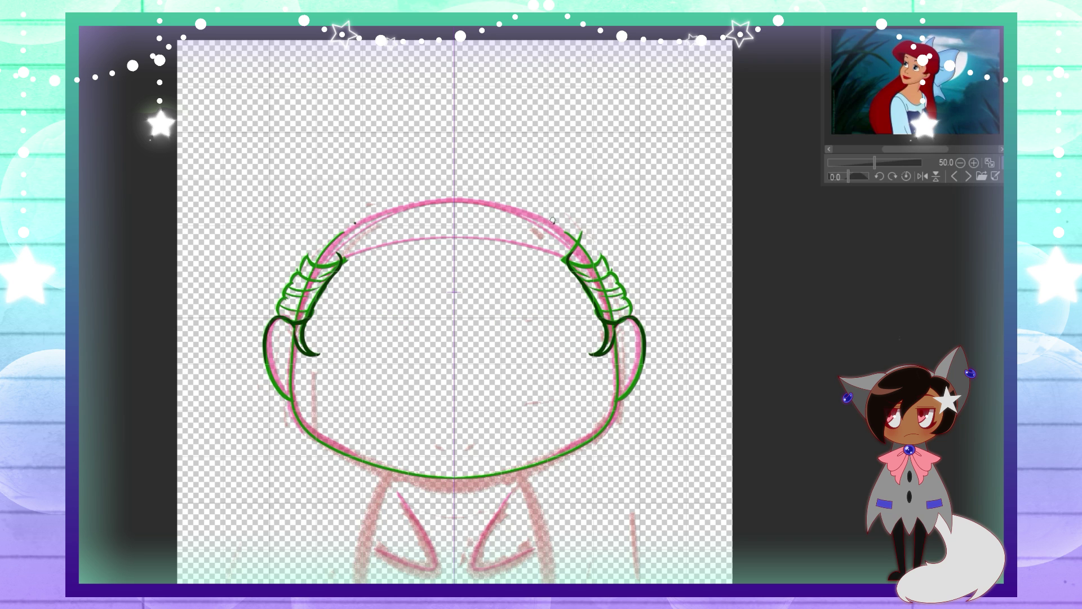
# Sketch the outer hair contour over the head in dark green, with an off-centre parting above the forehead
pyautogui.moveTo(556, 228); pyautogui.dragTo(284, 252)
pyautogui.hotkey('ctrl', 'z')
pyautogui.moveTo(552, 225)
pyautogui.mouseDown()
pyautogui.moveTo(257, 292)
pyautogui.moveTo(309, 523)
pyautogui.mouseUp()
pyautogui.moveTo(555, 220)
pyautogui.mouseDown()
pyautogui.moveTo(569, 222)
pyautogui.moveTo(647, 389)
pyautogui.mouseUp()
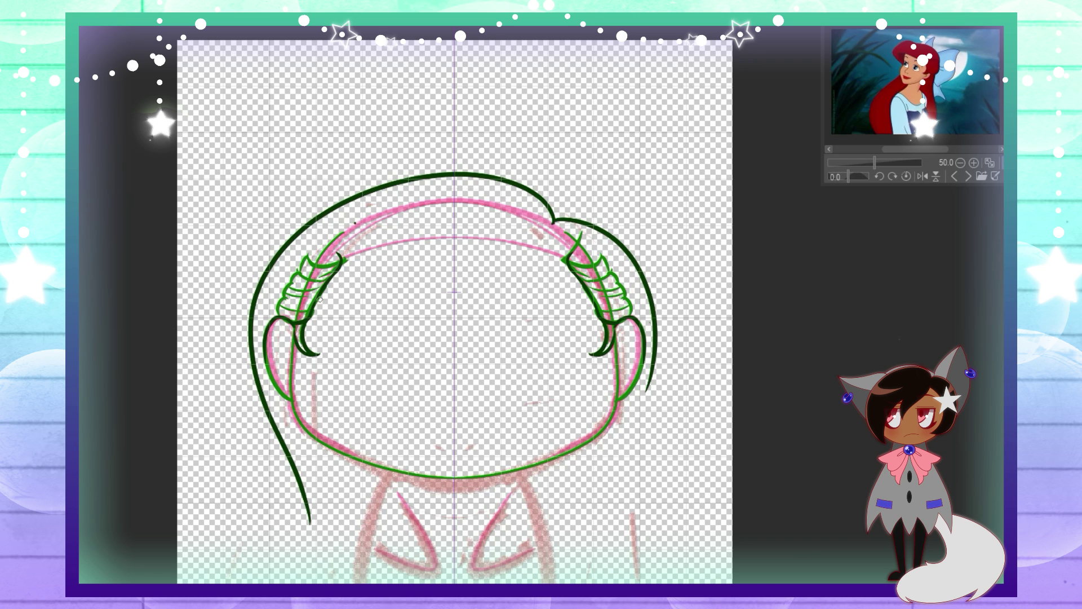
# Sketch the long wavy hair falling on both sides of the body, ending in pointed strand tips
pyautogui.moveTo(251, 327); pyautogui.dragTo(307, 516)
pyautogui.moveTo(284, 440)
pyautogui.mouseDown()
pyautogui.moveTo(254, 558)
pyautogui.moveTo(271, 580)
pyautogui.mouseUp()
pyautogui.moveTo(277, 529); pyautogui.dragTo(310, 581)
pyautogui.moveTo(261, 373)
pyautogui.mouseDown()
pyautogui.moveTo(274, 422)
pyautogui.moveTo(221, 550)
pyautogui.mouseUp()
pyautogui.moveTo(248, 536); pyautogui.dragTo(269, 581)
pyautogui.moveTo(308, 440)
pyautogui.mouseDown()
pyautogui.moveTo(265, 513)
pyautogui.moveTo(257, 581)
pyautogui.moveTo(270, 394)
pyautogui.moveTo(252, 313)
pyautogui.moveTo(241, 510)
pyautogui.mouseUp()
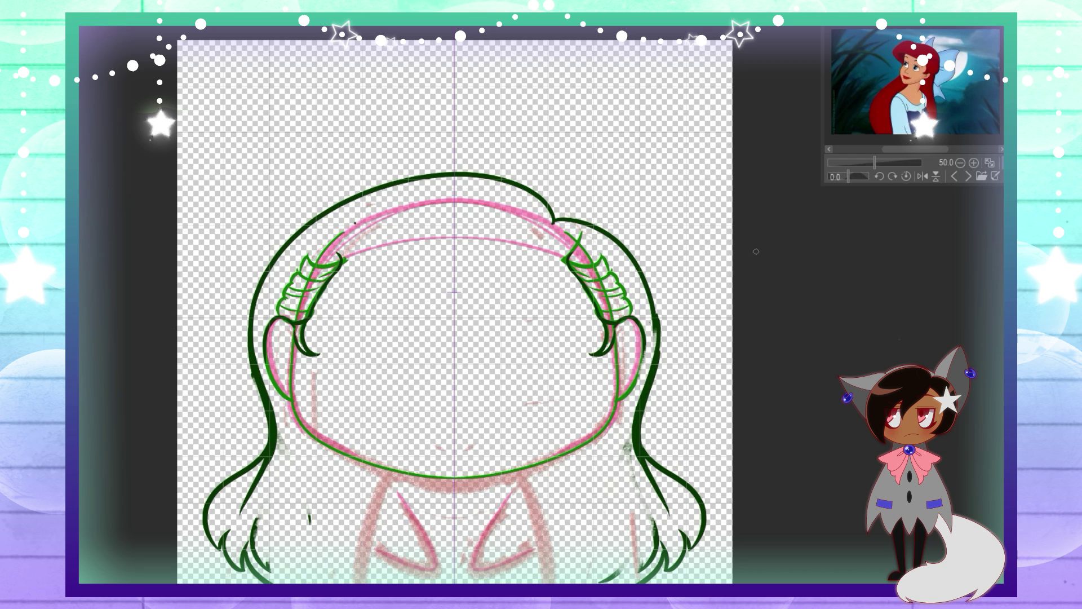
# Redraw the rolled hair sections above the ears larger, reaching the outer hair contour
pyautogui.moveTo(623, 241); pyautogui.dragTo(568, 263)
pyautogui.moveTo(634, 302); pyautogui.dragTo(658, 312)
pyautogui.hotkey('ctrl', 'z')
pyautogui.moveTo(310, 262); pyautogui.dragTo(270, 304)
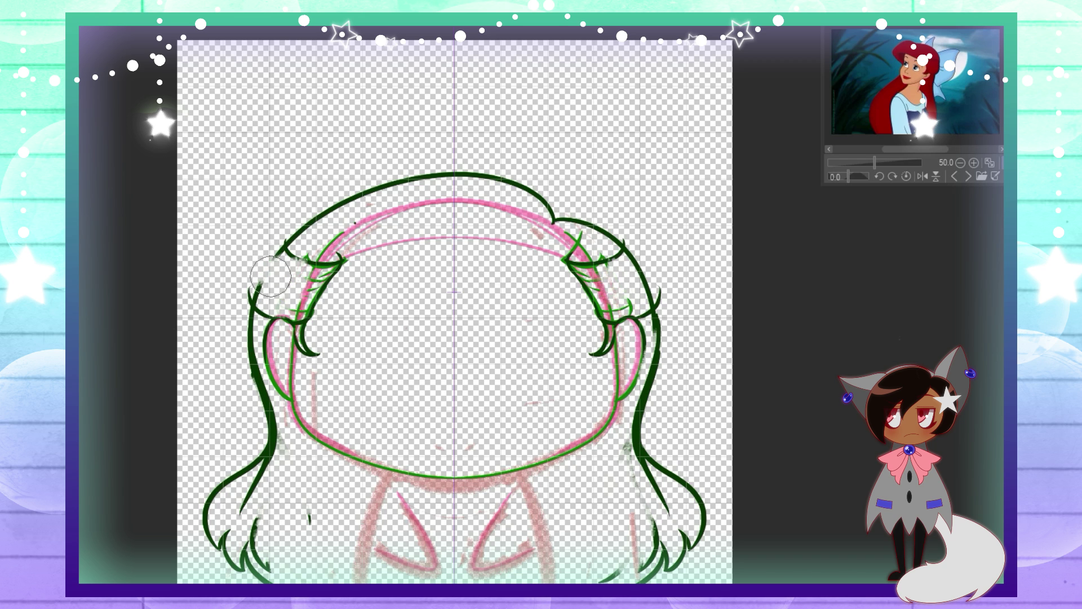
pyautogui.moveTo(285, 248)
pyautogui.mouseDown()
pyautogui.moveTo(247, 295)
pyautogui.moveTo(311, 307)
pyautogui.mouseUp()
pyautogui.moveTo(273, 278); pyautogui.dragTo(324, 251)
pyautogui.moveTo(254, 314); pyautogui.dragTo(254, 340)
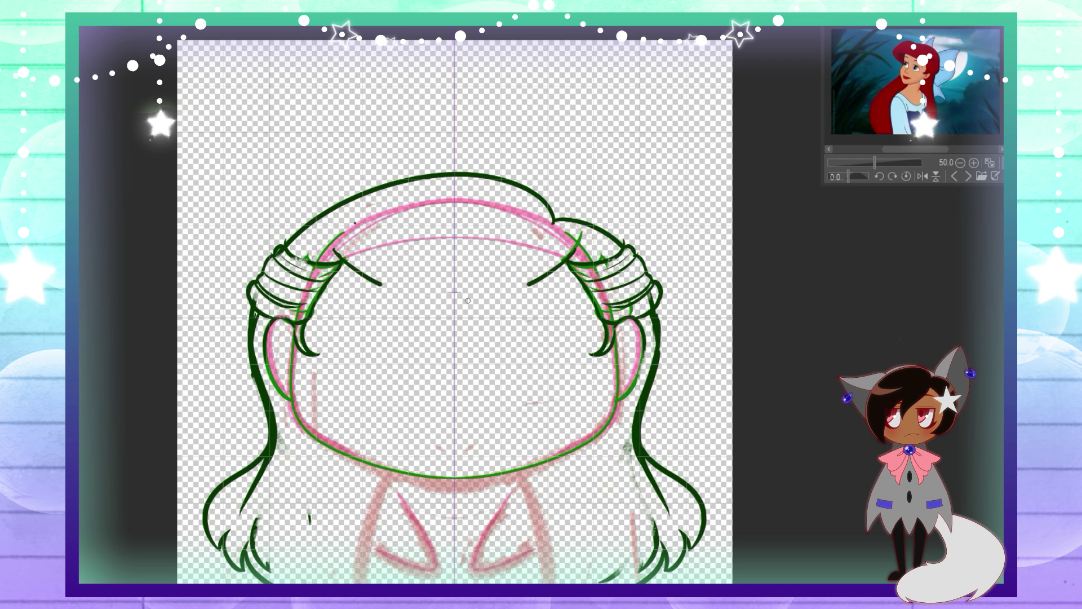
# Sketch the large swept bangs in red, running from the parting across the forehead with an upper wave
pyautogui.moveTo(573, 254); pyautogui.dragTo(248, 309)
pyautogui.hotkey('ctrl', 'z')
pyautogui.moveTo(581, 232)
pyautogui.mouseDown()
pyautogui.moveTo(440, 308)
pyautogui.moveTo(248, 310)
pyautogui.mouseUp()
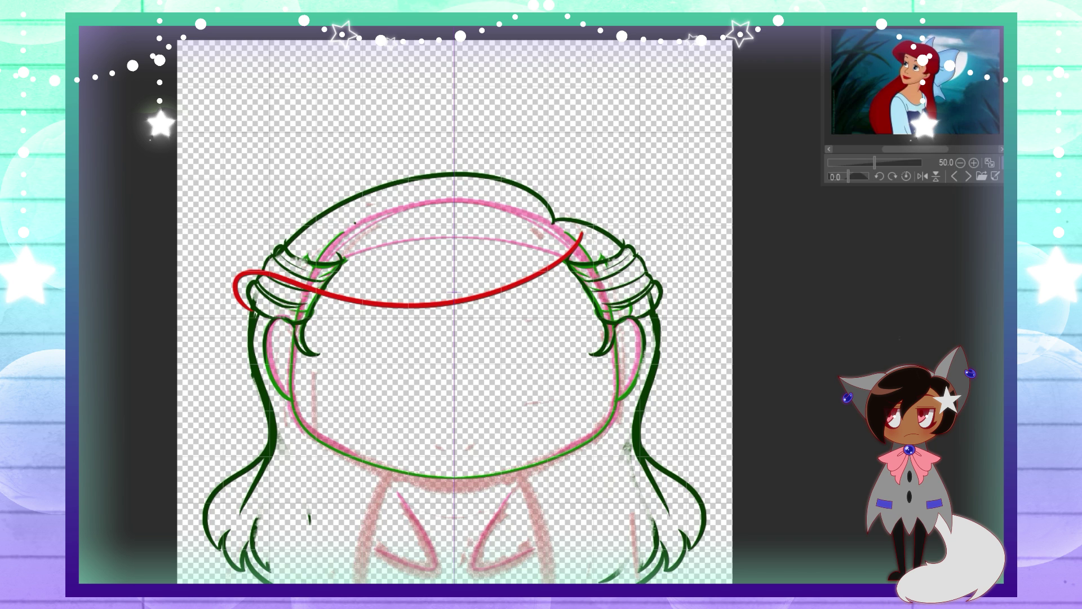
pyautogui.moveTo(401, 179); pyautogui.dragTo(606, 234)
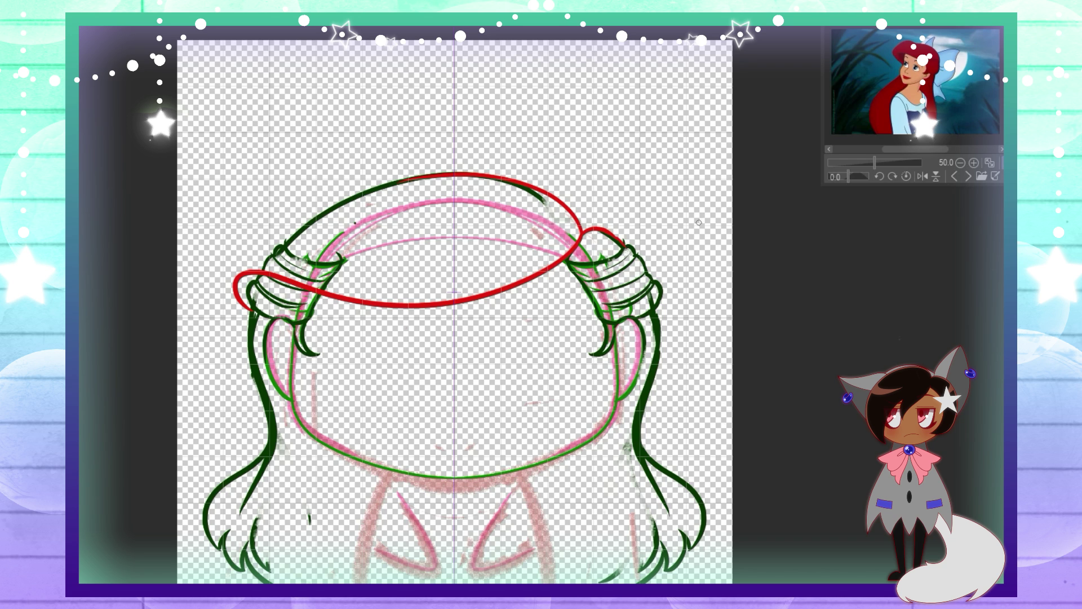
pyautogui.moveTo(519, 209)
pyautogui.mouseDown()
pyautogui.moveTo(274, 170)
pyautogui.moveTo(235, 284)
pyautogui.moveTo(231, 250)
pyautogui.moveTo(250, 292)
pyautogui.moveTo(248, 318)
pyautogui.mouseUp()
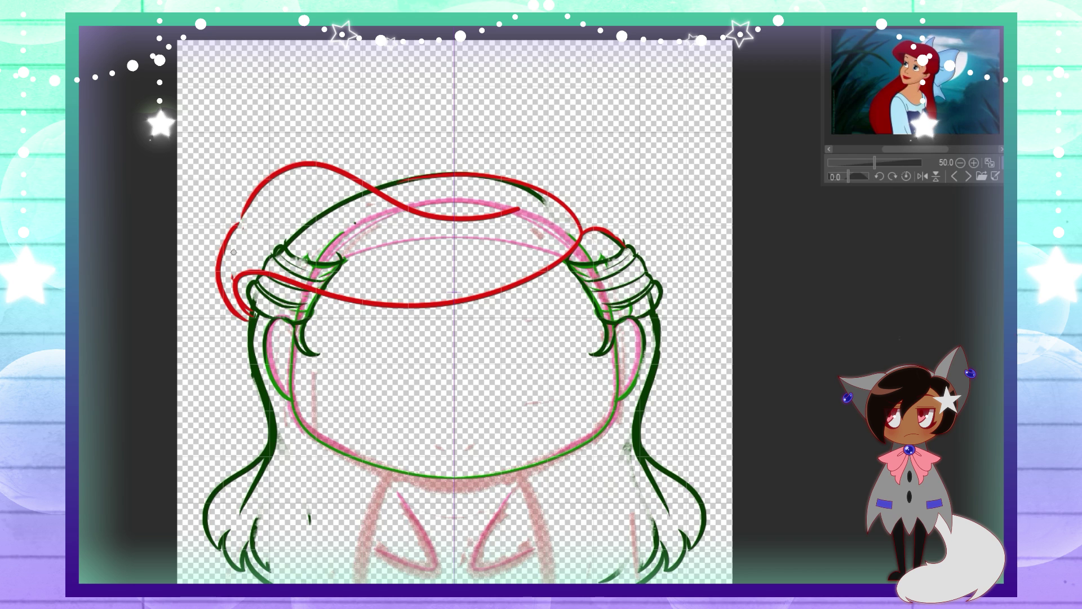
pyautogui.moveTo(527, 229)
pyautogui.mouseDown()
pyautogui.moveTo(491, 247)
pyautogui.moveTo(243, 210)
pyautogui.mouseUp()
pyautogui.moveTo(581, 244)
pyautogui.mouseDown()
pyautogui.moveTo(275, 282)
pyautogui.moveTo(248, 317)
pyautogui.mouseUp()
# Bring up the reference picture of Ariel in a blue dress and sketch the body sides and inner arms
pyautogui.click(953, 177)
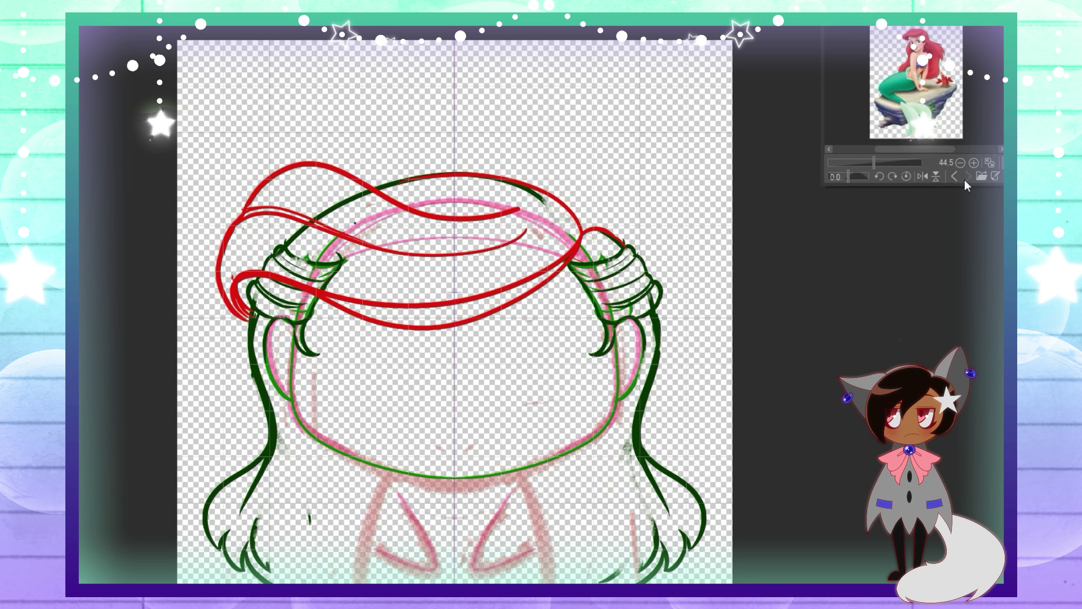
pyautogui.click(953, 176)
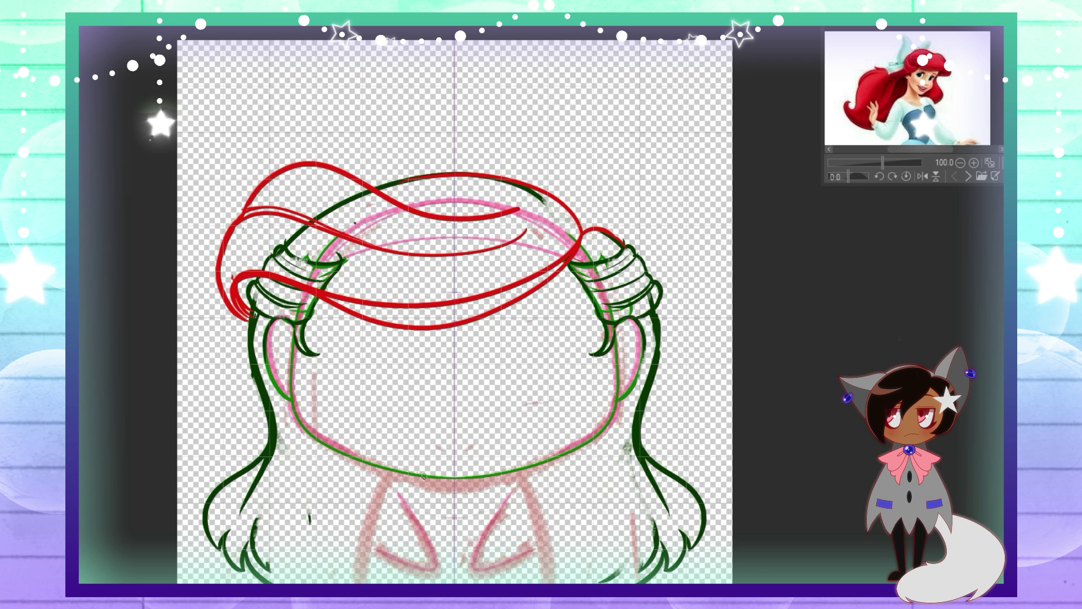
pyautogui.moveTo(391, 466); pyautogui.dragTo(357, 580)
pyautogui.hotkey('ctrl', 'z')
pyautogui.moveTo(391, 466); pyautogui.dragTo(357, 580)
pyautogui.moveTo(396, 490); pyautogui.dragTo(372, 546)
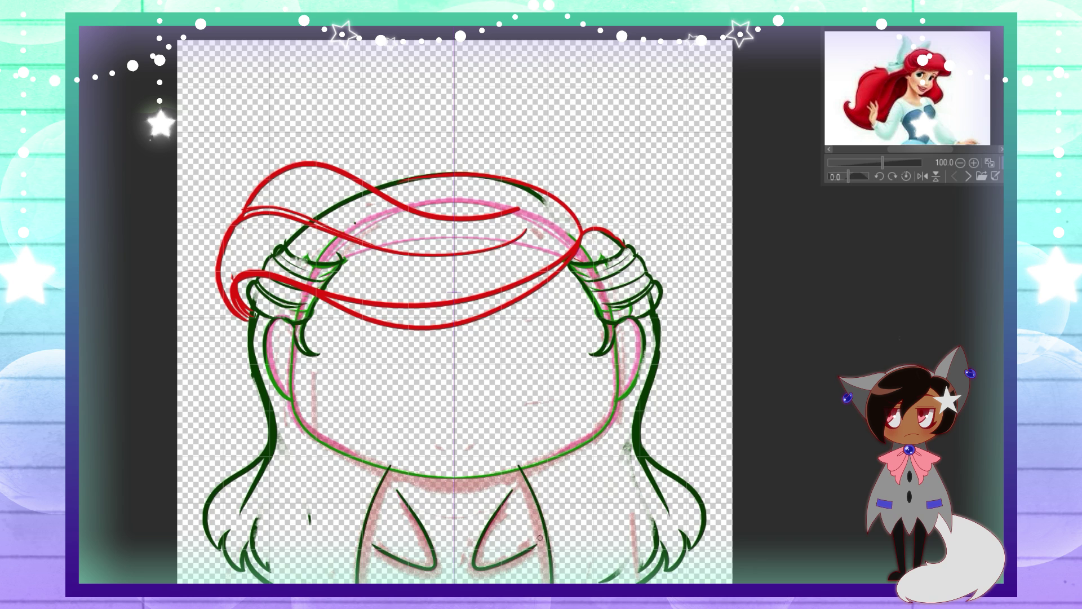
# Sketch the neck curve, the heart-shaped bodice neckline, and the waist and sleeve curves in dark green
pyautogui.moveTo(417, 474)
pyautogui.mouseDown()
pyautogui.moveTo(454, 485)
pyautogui.moveTo(453, 518)
pyautogui.mouseUp()
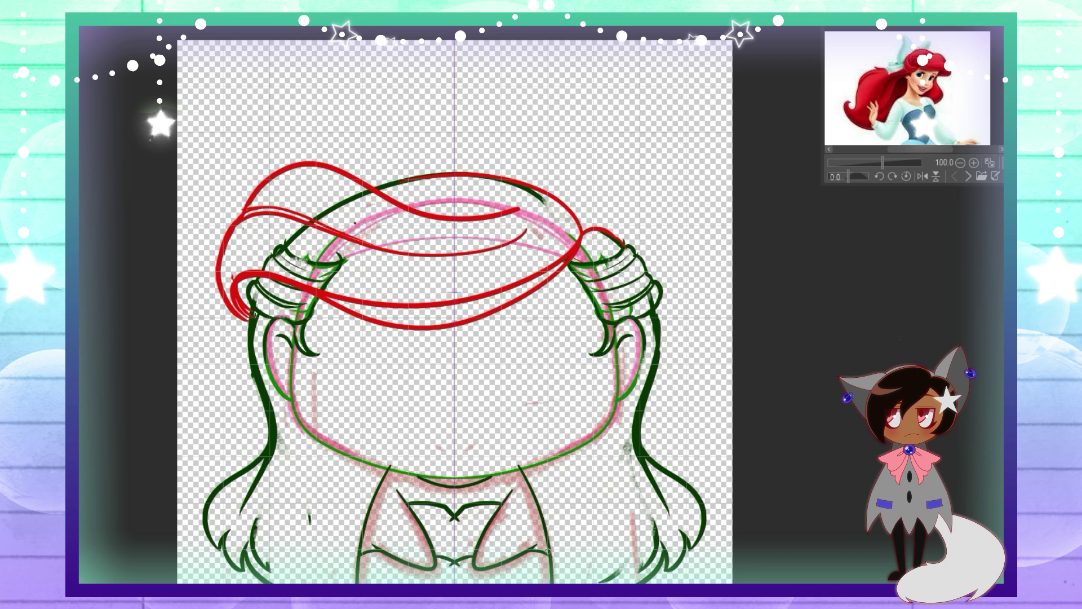
pyautogui.moveTo(456, 567); pyautogui.dragTo(575, 555)
pyautogui.hotkey('ctrl', 'z')
pyautogui.moveTo(361, 536); pyautogui.dragTo(431, 555)
pyautogui.moveTo(509, 495)
pyautogui.mouseDown()
pyautogui.moveTo(536, 545)
pyautogui.moveTo(496, 555)
pyautogui.moveTo(532, 571)
pyautogui.mouseUp()
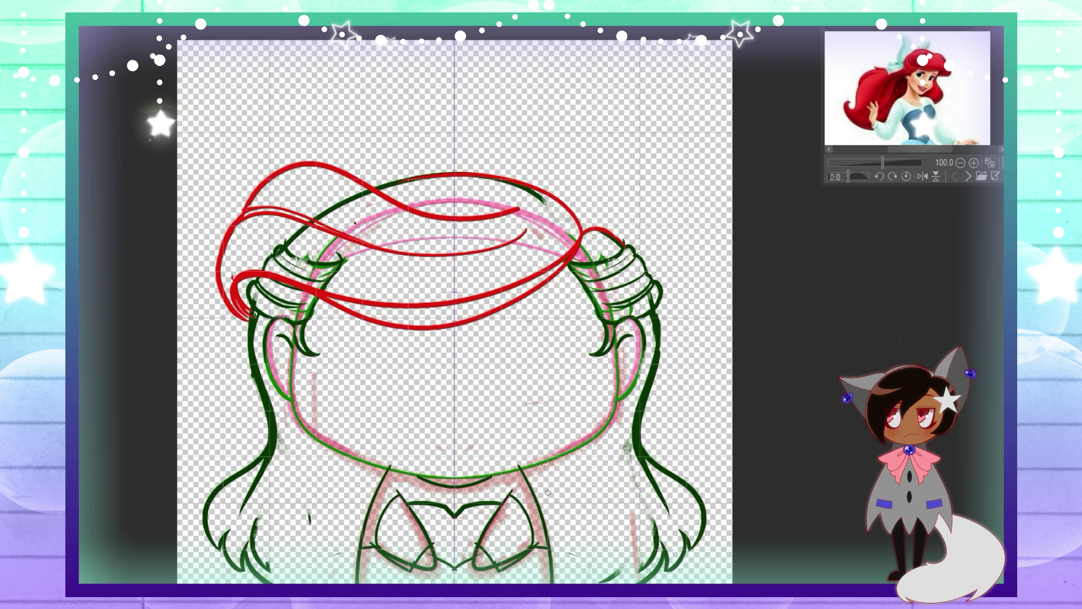
# Sketch the cuffs and the adjoining sleeve edges on both arms in red
pyautogui.scroll(3, 323, 500)
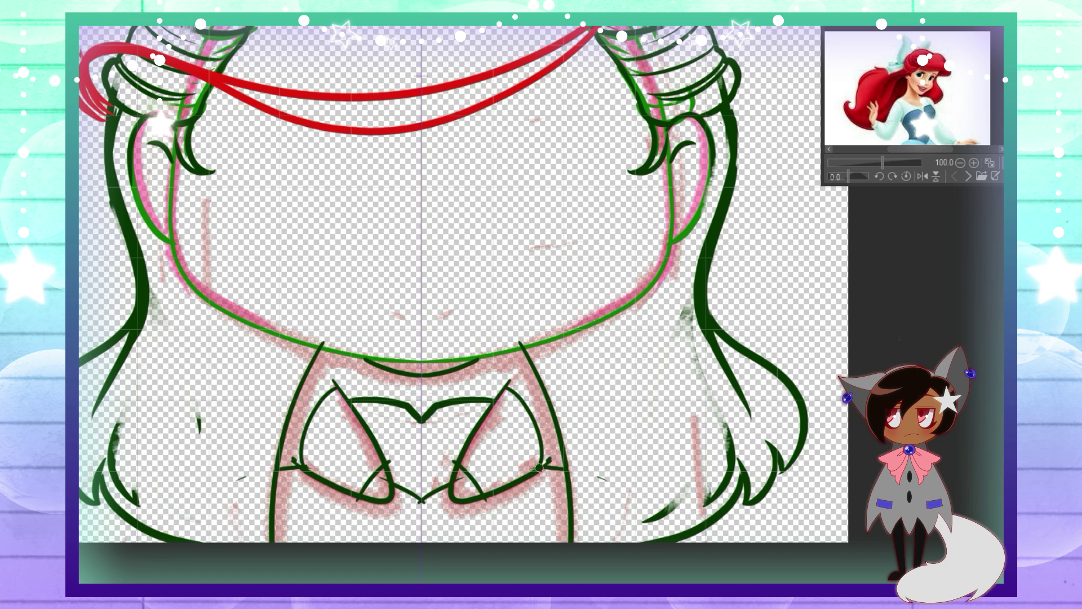
pyautogui.moveTo(538, 464); pyautogui.dragTo(566, 460)
pyautogui.hotkey('ctrl', 'z')
pyautogui.moveTo(455, 455); pyautogui.dragTo(490, 507)
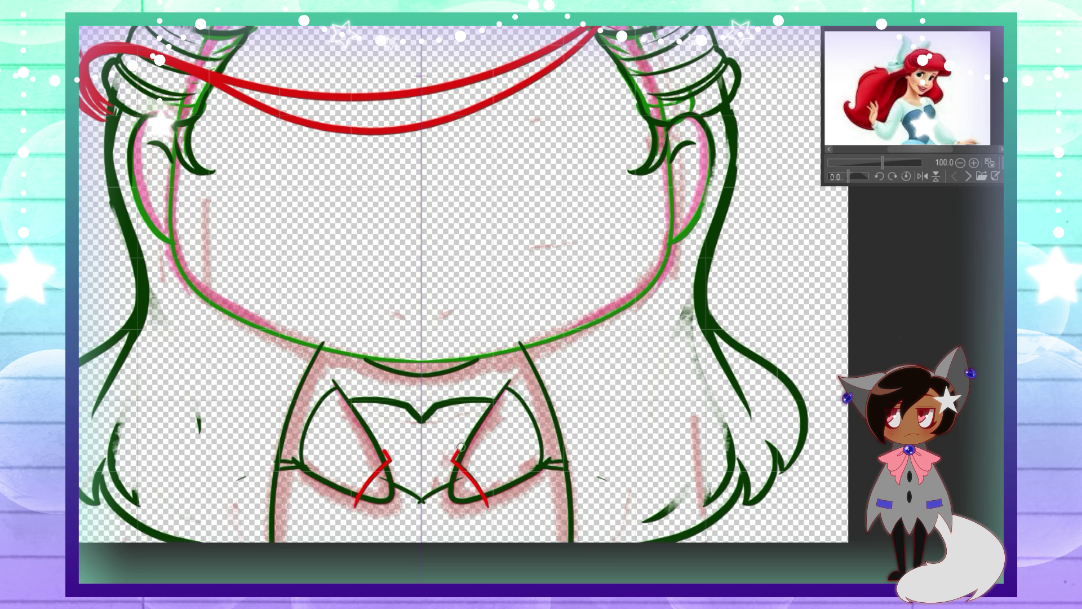
pyautogui.moveTo(458, 448); pyautogui.dragTo(494, 502)
pyautogui.moveTo(461, 449); pyautogui.dragTo(507, 383)
pyautogui.moveTo(488, 506); pyautogui.dragTo(555, 458)
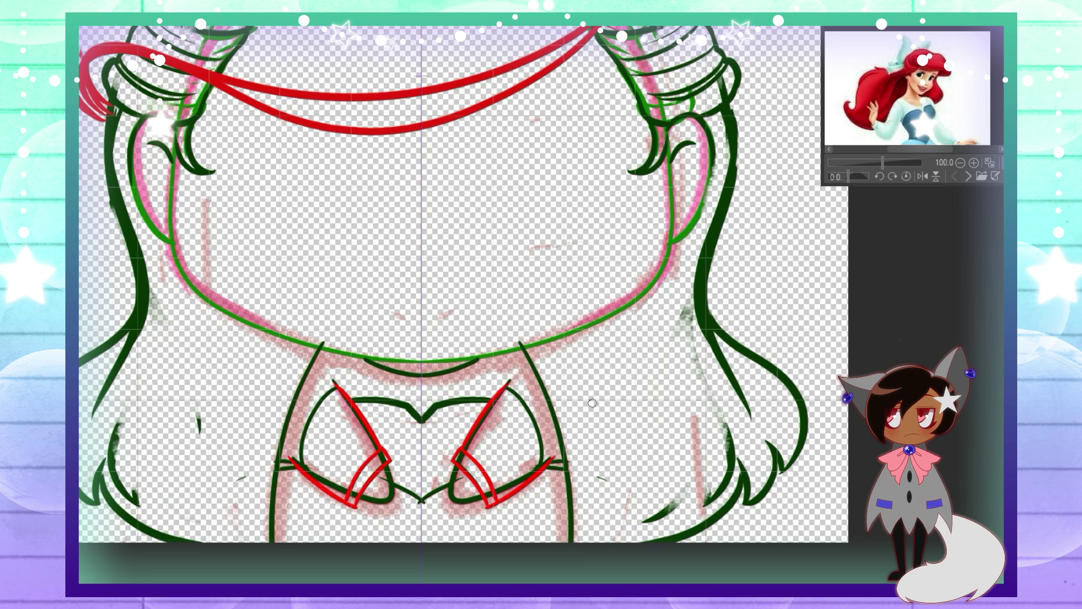
# Add the flared skirt sides and the bodice's centre line in red
pyautogui.hotkey('ctrl', 'z')
pyautogui.moveTo(281, 472); pyautogui.dragTo(235, 542)
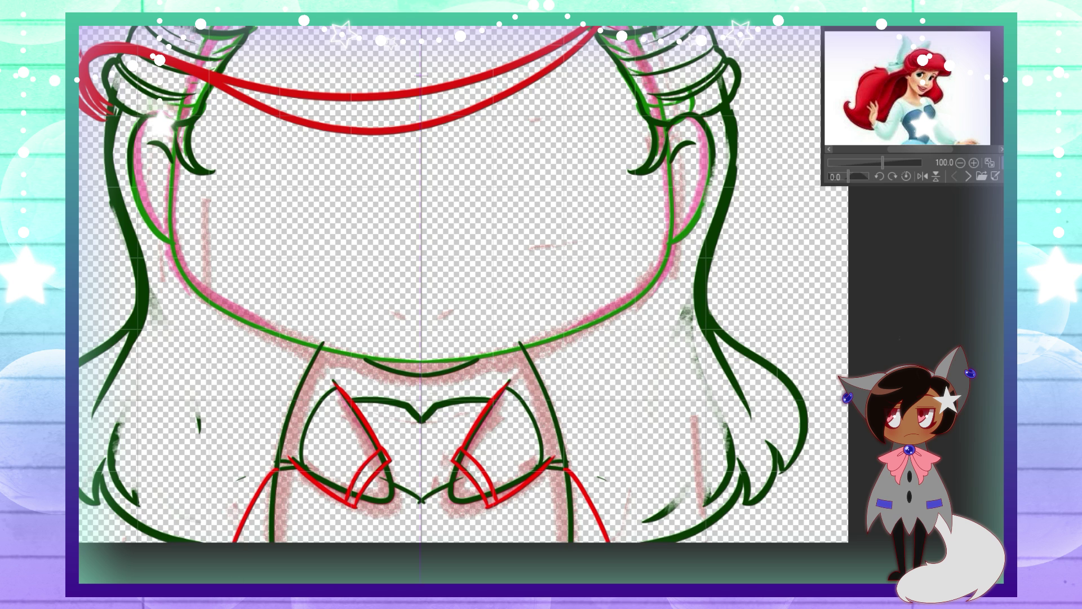
pyautogui.moveTo(420, 498); pyautogui.dragTo(416, 543)
pyautogui.moveTo(422, 422); pyautogui.dragTo(421, 498)
# Bring up the reference picture of Ariel with the hair bow and sketch both large eye outlines
pyautogui.scroll(3, 451, 339)
pyautogui.click(968, 176)
pyautogui.hotkey('ctrl', 'z')
pyautogui.moveTo(498, 242)
pyautogui.mouseDown()
pyautogui.moveTo(624, 270)
pyautogui.moveTo(594, 225)
pyautogui.moveTo(511, 354)
pyautogui.moveTo(628, 279)
pyautogui.mouseUp()
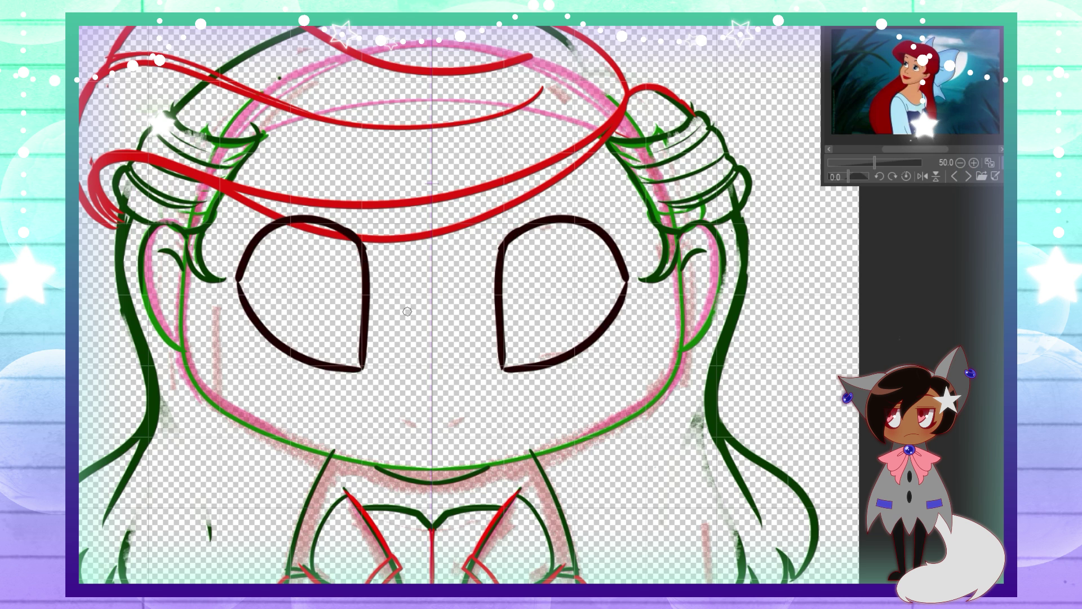
# Reshape both eye outlines with rounder corners and a curved outer edge
pyautogui.scroll(-1, 541, 293)
pyautogui.moveTo(507, 252)
pyautogui.mouseDown()
pyautogui.moveTo(510, 357)
pyautogui.moveTo(525, 334)
pyautogui.moveTo(521, 270)
pyautogui.mouseUp()
pyautogui.press('e')
pyautogui.press('p')
pyautogui.moveTo(608, 281); pyautogui.dragTo(598, 332)
pyautogui.moveTo(602, 322); pyautogui.dragTo(527, 361)
pyautogui.hotkey('ctrl', 'z')
pyautogui.hotkey('ctrl', 'z')
pyautogui.hotkey('ctrl', 'z')
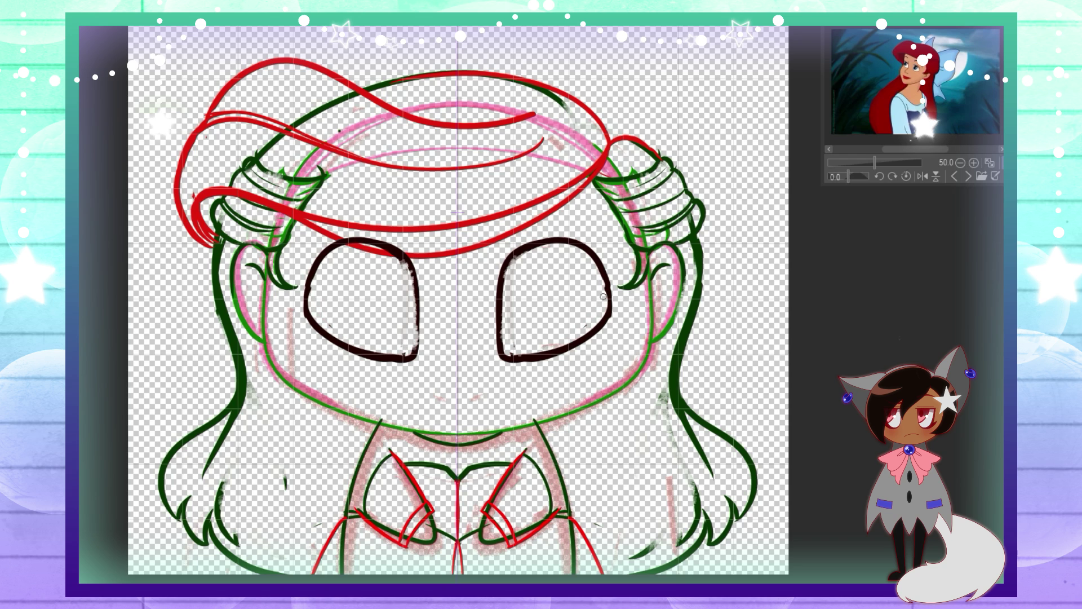
# Sketch the mouth curves, upper eyelids, eyelashes and eyebrows on the face
pyautogui.moveTo(467, 390); pyautogui.dragTo(494, 383)
pyautogui.moveTo(503, 270)
pyautogui.mouseDown()
pyautogui.moveTo(599, 261)
pyautogui.moveTo(604, 245)
pyautogui.mouseUp()
pyautogui.moveTo(582, 250)
pyautogui.mouseDown()
pyautogui.moveTo(614, 230)
pyautogui.moveTo(626, 252)
pyautogui.mouseUp()
pyautogui.moveTo(501, 253); pyautogui.dragTo(581, 229)
pyautogui.moveTo(496, 212); pyautogui.dragTo(600, 226)
# Draw the irises, oval pupils and small highlights inside both eyes
pyautogui.moveTo(546, 262); pyautogui.dragTo(563, 249)
pyautogui.moveTo(564, 259); pyautogui.dragTo(564, 348)
pyautogui.moveTo(530, 277)
pyautogui.mouseDown()
pyautogui.moveTo(528, 331)
pyautogui.moveTo(578, 316)
pyautogui.mouseUp()
pyautogui.hotkey('ctrl', '-')
pyautogui.hotkey('ctrl', '+')
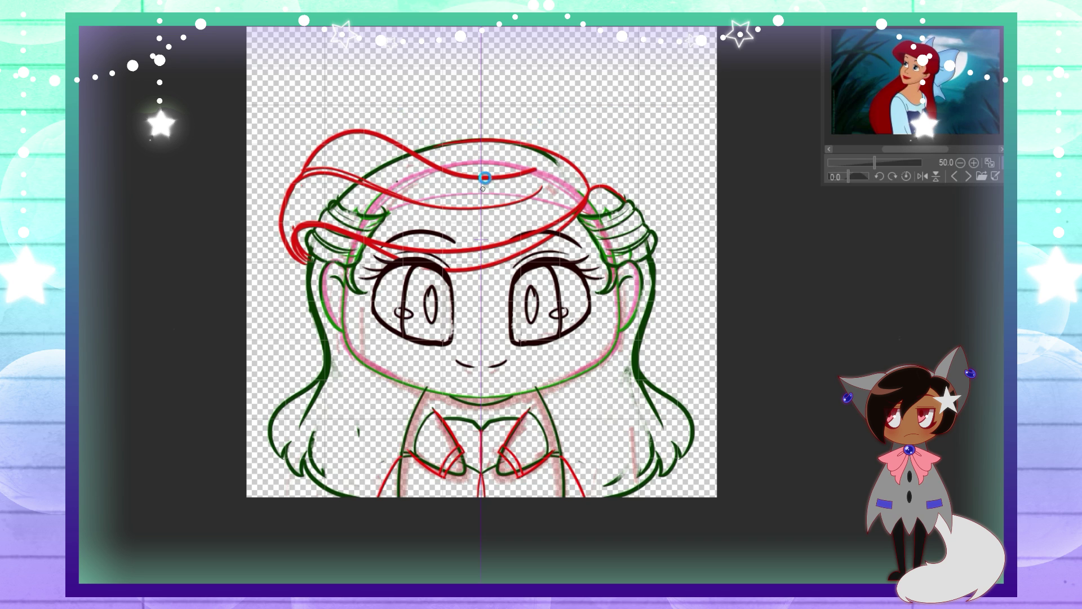
# Sketch the two large loops of a hair bow in blue, centred on the head
pyautogui.moveTo(279, 116)
pyautogui.mouseDown()
pyautogui.moveTo(478, 183)
pyautogui.moveTo(672, 188)
pyautogui.moveTo(507, 248)
pyautogui.mouseUp()
pyautogui.hotkey('ctrl', 'z')
pyautogui.moveTo(496, 192)
pyautogui.mouseDown()
pyautogui.moveTo(564, 217)
pyautogui.moveTo(637, 330)
pyautogui.mouseUp()
# Sketch the bow's long ribbon tails in blue, hanging down past both sides of the face
pyautogui.moveTo(320, 333)
pyautogui.mouseDown()
pyautogui.moveTo(265, 406)
pyautogui.moveTo(289, 389)
pyautogui.mouseUp()
pyautogui.moveTo(419, 293); pyautogui.dragTo(325, 365)
pyautogui.hotkey('ctrl', 'z')
pyautogui.hotkey('ctrl', 'z')
pyautogui.moveTo(448, 277)
pyautogui.mouseDown()
pyautogui.moveTo(274, 380)
pyautogui.moveTo(262, 434)
pyautogui.mouseUp()
# Reshape the bow loops with wavier outer edges and raised upper corners
pyautogui.moveTo(683, 157); pyautogui.dragTo(688, 251)
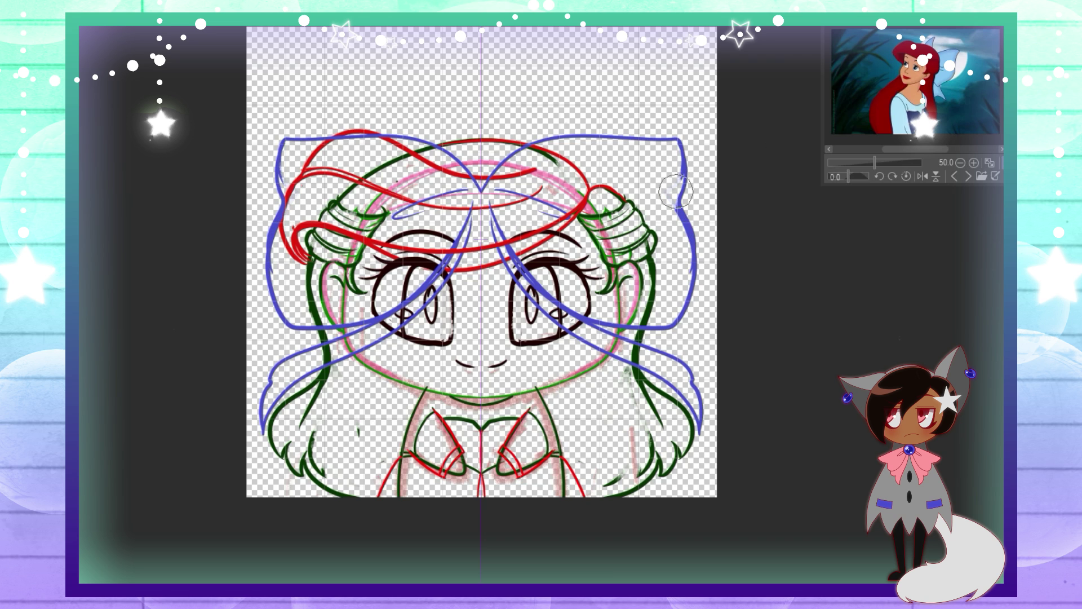
pyautogui.hotkey('ctrl', 'z')
pyautogui.moveTo(679, 163); pyautogui.dragTo(695, 291)
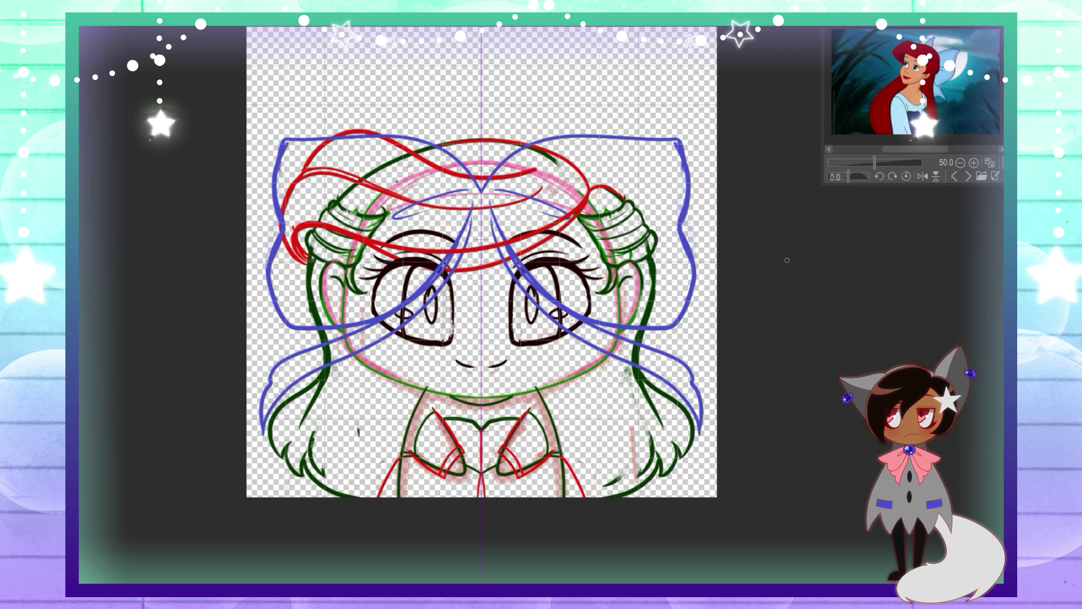
pyautogui.moveTo(485, 189)
pyautogui.mouseDown()
pyautogui.moveTo(684, 107)
pyautogui.moveTo(692, 228)
pyautogui.mouseUp()
pyautogui.hotkey('ctrl', 'z')
pyautogui.moveTo(485, 189)
pyautogui.mouseDown()
pyautogui.moveTo(685, 110)
pyautogui.moveTo(688, 133)
pyautogui.mouseUp()
pyautogui.hotkey('ctrl', 'z')
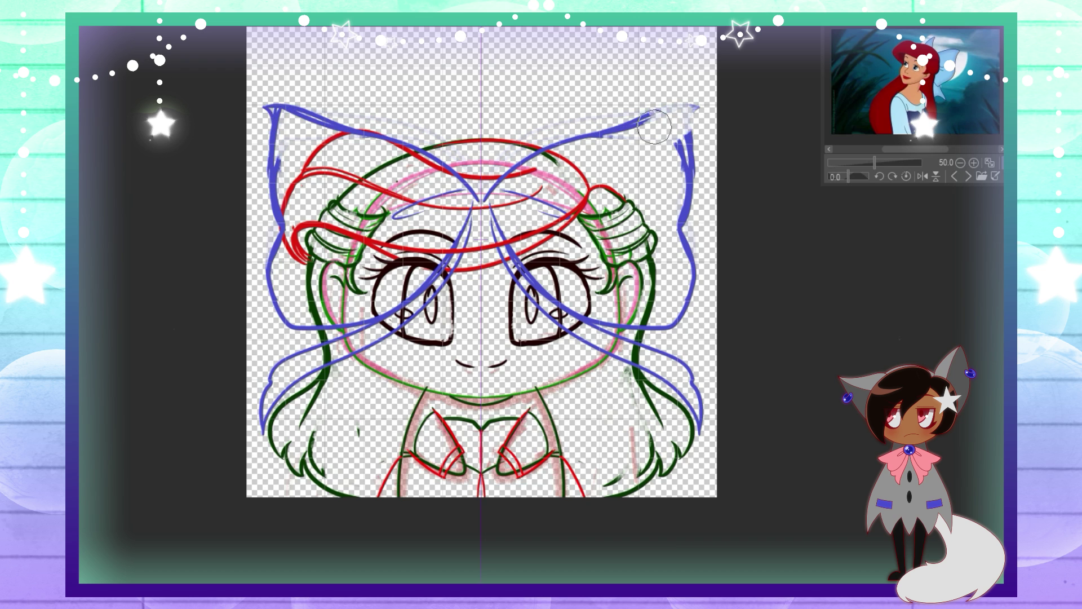
pyautogui.moveTo(499, 189)
pyautogui.mouseDown()
pyautogui.moveTo(685, 116)
pyautogui.moveTo(684, 165)
pyautogui.mouseUp()
# Redraw the lower edges of the ribbon tails to widen them
pyautogui.moveTo(692, 389); pyautogui.dragTo(674, 371)
pyautogui.moveTo(266, 426); pyautogui.dragTo(411, 337)
pyautogui.hotkey('ctrl', 'z')
pyautogui.moveTo(471, 251)
pyautogui.mouseDown()
pyautogui.moveTo(284, 431)
pyautogui.moveTo(271, 460)
pyautogui.moveTo(281, 421)
pyautogui.mouseUp()
pyautogui.moveTo(691, 366); pyautogui.dragTo(696, 456)
pyautogui.hotkey('ctrl', 'z')
pyautogui.hotkey('ctrl', 'z')
# Add folded, pointed ends to both ribbon tails and clean up their edges
pyautogui.moveTo(648, 356)
pyautogui.mouseDown()
pyautogui.moveTo(697, 408)
pyautogui.moveTo(693, 476)
pyautogui.mouseUp()
pyautogui.moveTo(657, 374); pyautogui.dragTo(702, 417)
pyautogui.hotkey('ctrl', 'z')
pyautogui.moveTo(272, 396); pyautogui.dragTo(296, 383)
pyautogui.hotkey('ctrl', 'z')
pyautogui.moveTo(261, 424); pyautogui.dragTo(284, 479)
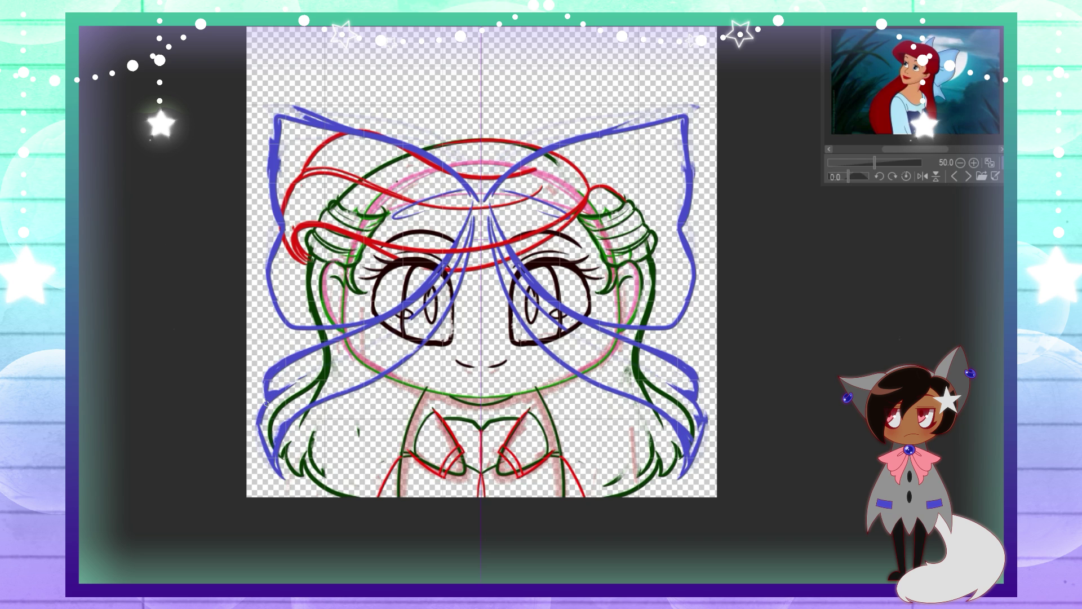
pyautogui.moveTo(271, 367); pyautogui.dragTo(319, 344)
pyautogui.moveTo(665, 406)
pyautogui.mouseDown()
pyautogui.moveTo(695, 415)
pyautogui.moveTo(699, 453)
pyautogui.mouseUp()
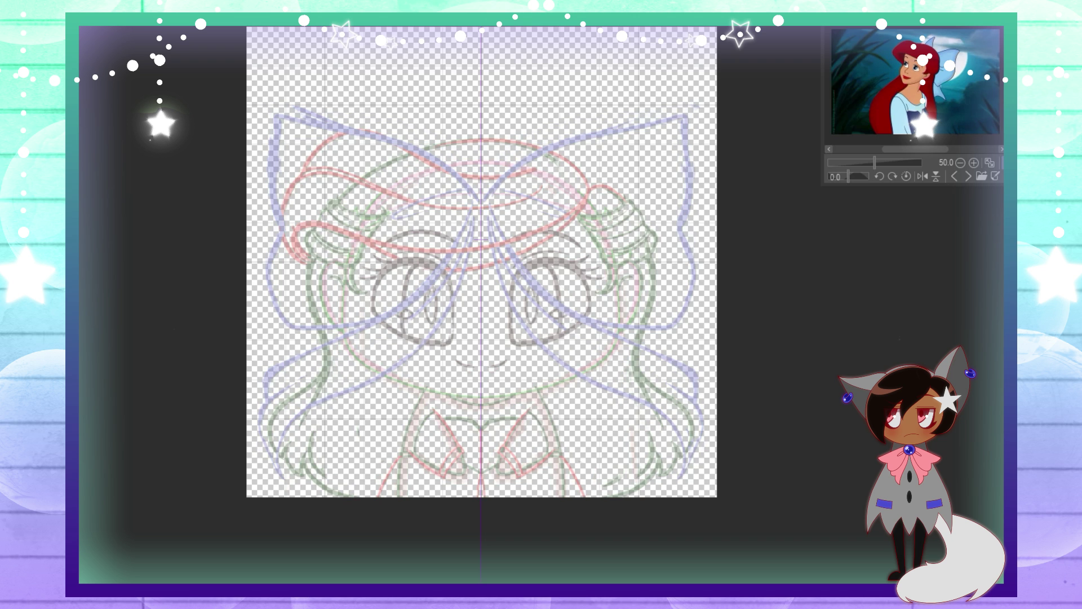
# Ink the face outline over the faded sketch with a thin black symmetrical line
pyautogui.hotkey('ctrl', '+')
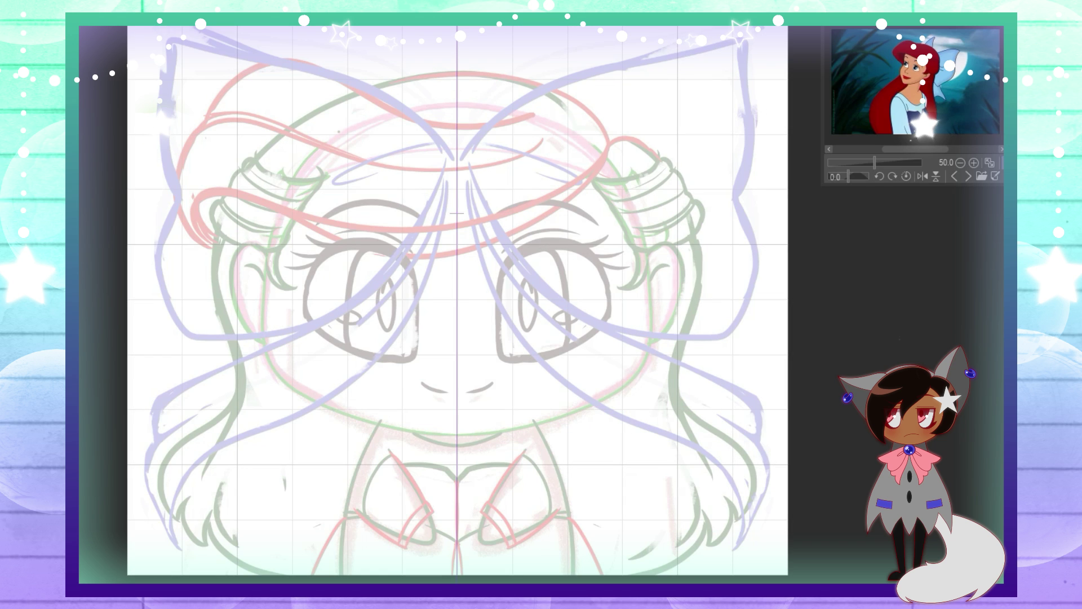
pyautogui.moveTo(323, 144)
pyautogui.mouseDown()
pyautogui.moveTo(272, 234)
pyautogui.moveTo(456, 431)
pyautogui.mouseUp()
pyautogui.hotkey('ctrl', 'z')
pyautogui.moveTo(370, 120)
pyautogui.mouseDown()
pyautogui.moveTo(273, 226)
pyautogui.moveTo(456, 430)
pyautogui.moveTo(267, 265)
pyautogui.moveTo(457, 432)
pyautogui.moveTo(263, 338)
pyautogui.moveTo(456, 434)
pyautogui.mouseUp()
pyautogui.hotkey('ctrl', 'z')
pyautogui.hotkey('ctrl', 'z')
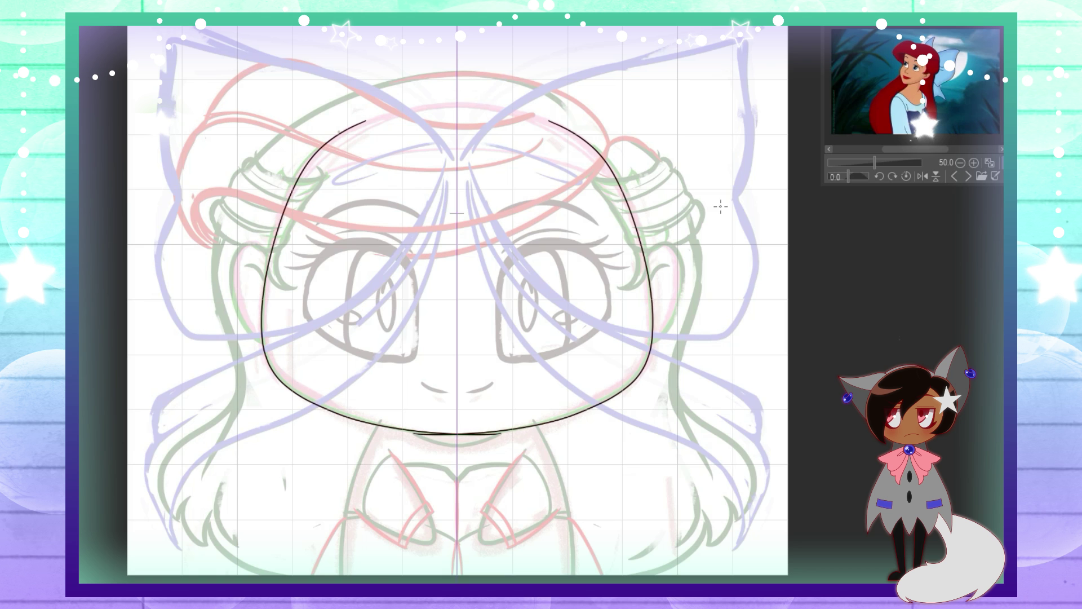
pyautogui.hotkey('ctrl', 'z')
pyautogui.moveTo(366, 121); pyautogui.dragTo(432, 434)
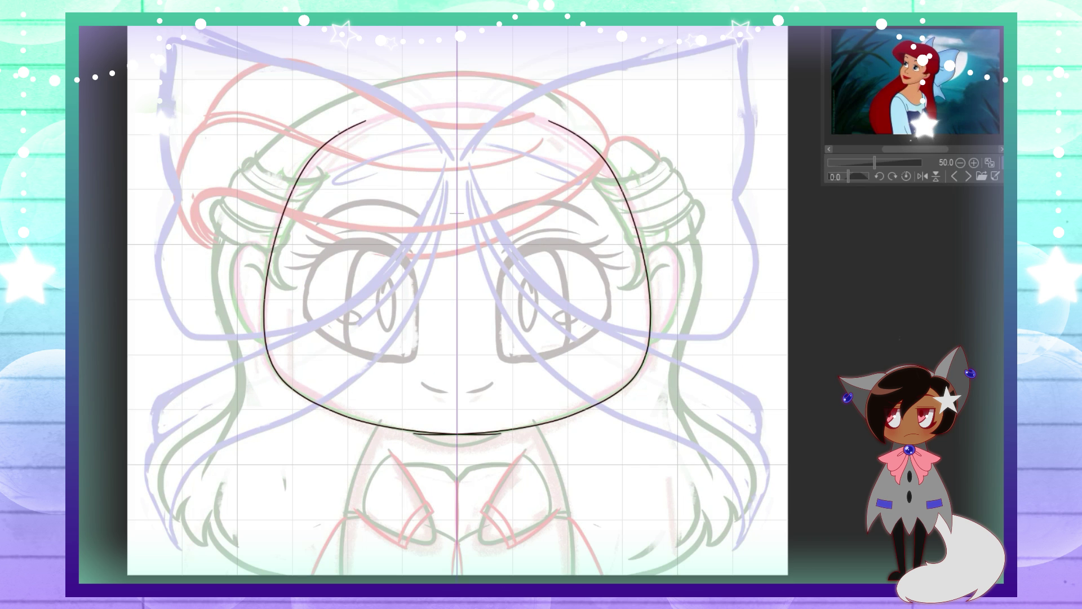
# Ink the outer body lines from under the chin down to the canvas edge
pyautogui.moveTo(383, 416); pyautogui.dragTo(343, 574)
pyautogui.hotkey('ctrl', 'z')
pyautogui.hotkey('ctrl', 'z')
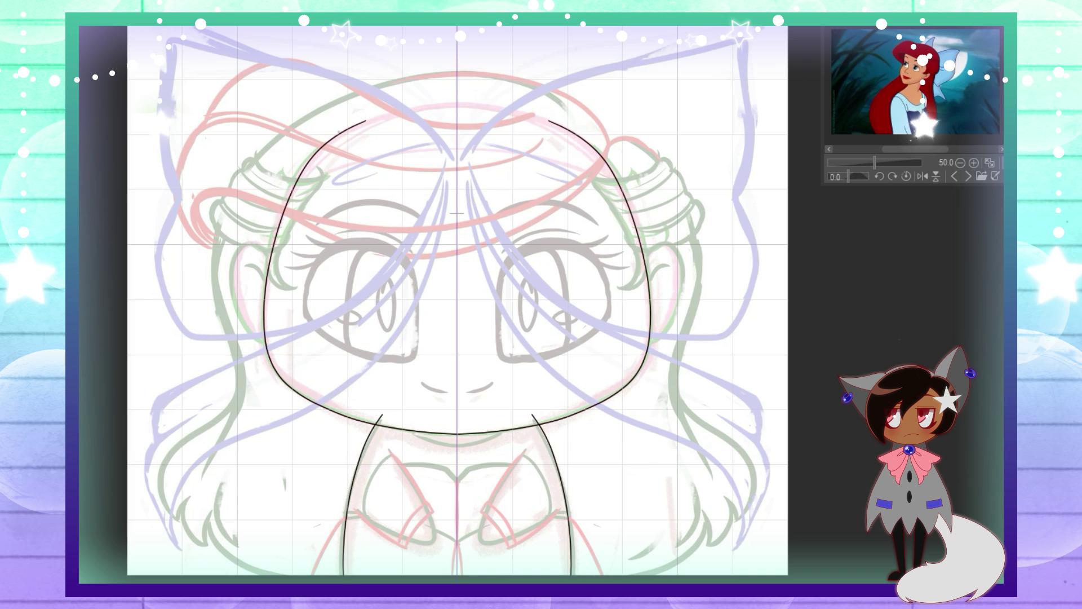
# Ink the cuff bands and adjoining sleeve lines on both arms in black
pyautogui.scroll(2, 364, 470)
pyautogui.moveTo(599, 262)
pyautogui.mouseDown()
pyautogui.moveTo(581, 417)
pyautogui.moveTo(685, 349)
pyautogui.mouseUp()
pyautogui.moveTo(542, 341); pyautogui.dragTo(609, 443)
pyautogui.hotkey('ctrl', 'z')
pyautogui.hotkey('ctrl', 'z')
pyautogui.hotkey('ctrl', 'z')
pyautogui.hotkey('ctrl', 'z')
pyautogui.moveTo(539, 339); pyautogui.dragTo(610, 446)
pyautogui.hotkey('ctrl', 'z')
pyautogui.hotkey('ctrl', 'z')
# Ink the remaining sleeve contours on both arms in black
pyautogui.moveTo(598, 255); pyautogui.dragTo(663, 411)
pyautogui.click(670, 398)
pyautogui.moveTo(615, 248)
pyautogui.mouseDown()
pyautogui.moveTo(561, 417)
pyautogui.moveTo(684, 350)
pyautogui.moveTo(532, 387)
pyautogui.moveTo(683, 349)
pyautogui.mouseUp()
pyautogui.hotkey('ctrl', 'z')
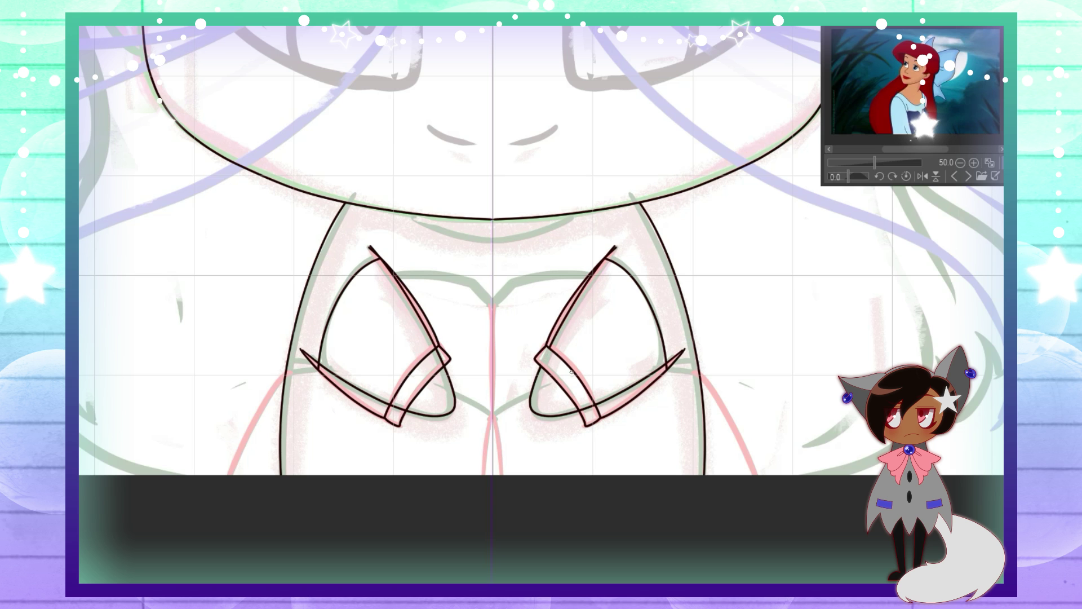
# Erase the overlapping lines inside the sleeves and cuffs, and round off the cuff openings
pyautogui.click(635, 383)
pyautogui.click(414, 310)
pyautogui.click(323, 344)
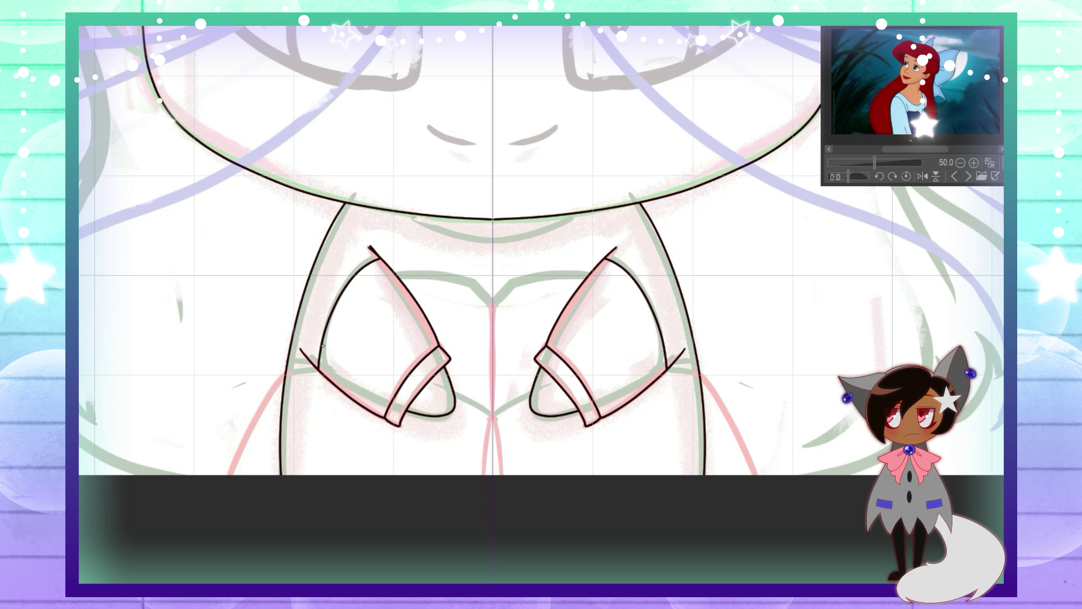
pyautogui.moveTo(401, 427); pyautogui.dragTo(410, 415)
# Ink the curved neck line directly below the chin
pyautogui.scroll(2, 567, 229)
pyautogui.scroll(-4, 567, 229)
pyautogui.scroll(2, 567, 230)
pyautogui.moveTo(567, 229); pyautogui.dragTo(510, 247)
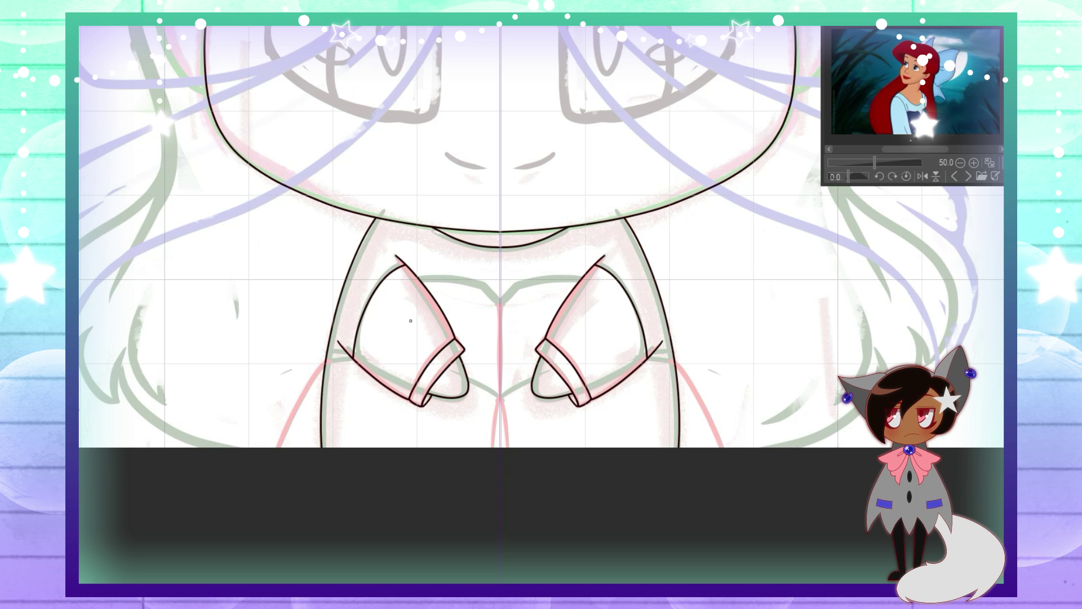
# Ink the heart-shaped bodice neckline and the pointed waist line across the torso
pyautogui.hotkey('ctrl', 'z')
pyautogui.moveTo(499, 307)
pyautogui.mouseDown()
pyautogui.moveTo(559, 277)
pyautogui.moveTo(615, 284)
pyautogui.mouseUp()
pyautogui.moveTo(499, 401)
pyautogui.mouseDown()
pyautogui.moveTo(698, 370)
pyautogui.moveTo(671, 336)
pyautogui.mouseUp()
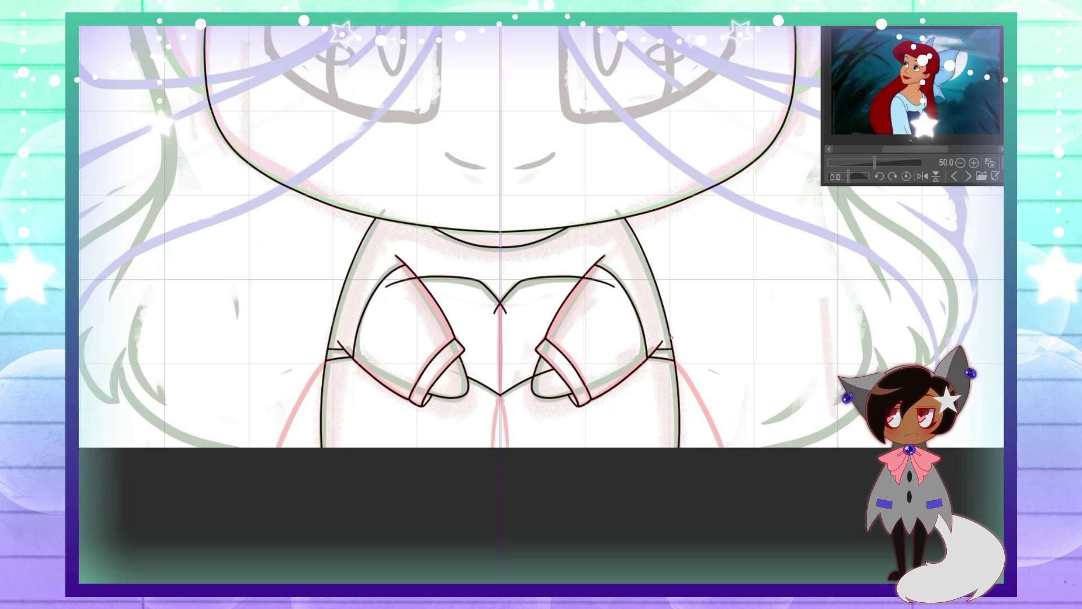
# Ink the flared skirt sides and centre split below the waist, erasing the body lines underneath, and show the next reference picture
pyautogui.moveTo(319, 366); pyautogui.dragTo(277, 448)
pyautogui.moveTo(499, 395); pyautogui.dragTo(493, 448)
pyautogui.hotkey('ctrl', 'z')
pyautogui.moveTo(679, 448); pyautogui.dragTo(679, 406)
pyautogui.click(968, 176)
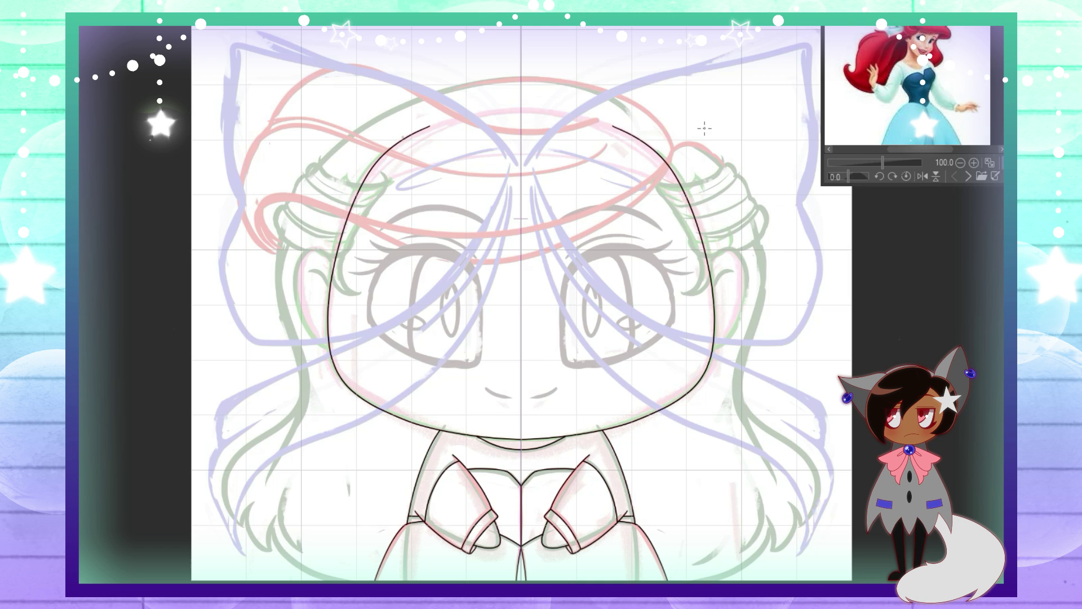
# Ink the outlines of the rolled hair sections on both sides of the head and the ears beneath them
pyautogui.moveTo(647, 175)
pyautogui.mouseDown()
pyautogui.moveTo(727, 255)
pyautogui.moveTo(766, 218)
pyautogui.mouseUp()
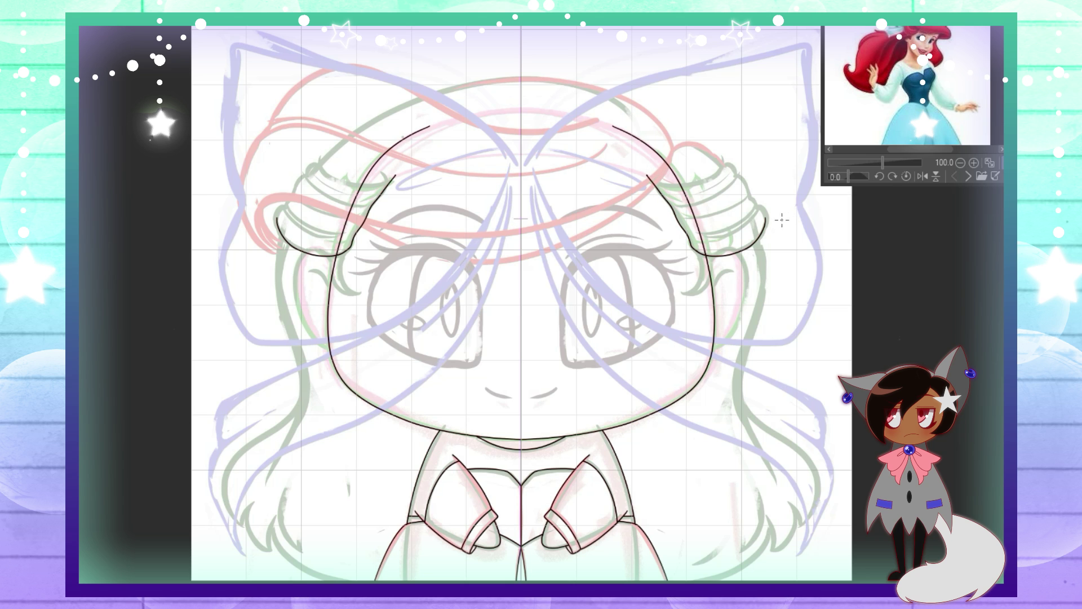
pyautogui.moveTo(706, 270); pyautogui.dragTo(697, 353)
pyautogui.moveTo(710, 293); pyautogui.dragTo(738, 277)
pyautogui.moveTo(647, 177)
pyautogui.mouseDown()
pyautogui.moveTo(733, 167)
pyautogui.moveTo(765, 228)
pyautogui.mouseUp()
# Ink the curved bands and small loose tufts of both hair rolls, and erase the head and ear lines overlapping them
pyautogui.scroll(2, 636, 276)
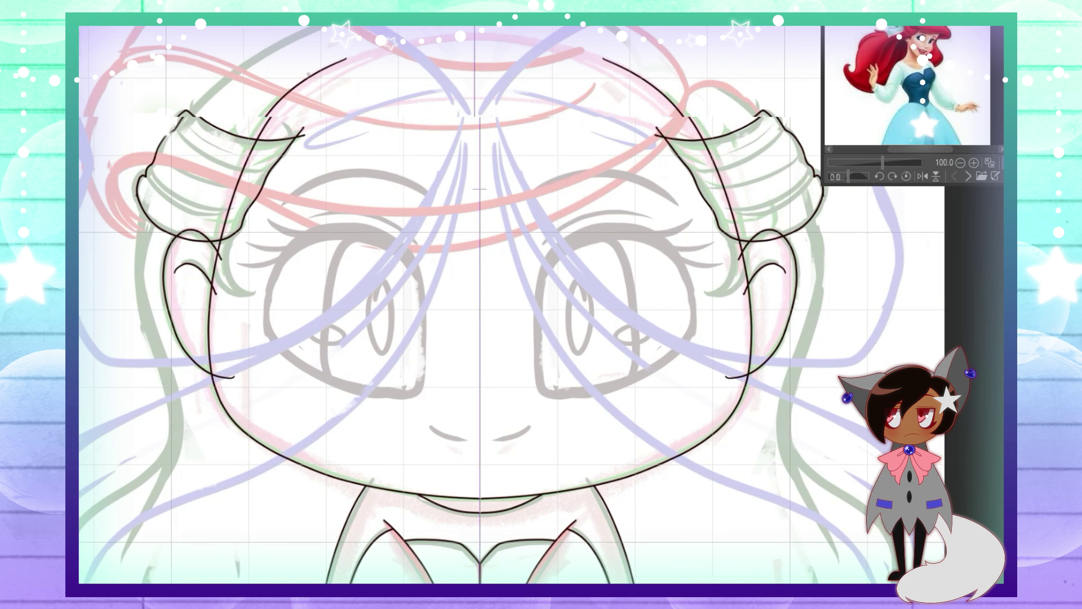
pyautogui.moveTo(785, 151); pyautogui.dragTo(634, 164)
pyautogui.moveTo(811, 176)
pyautogui.mouseDown()
pyautogui.moveTo(684, 213)
pyautogui.moveTo(670, 198)
pyautogui.mouseUp()
pyautogui.moveTo(298, 136); pyautogui.dragTo(248, 217)
pyautogui.moveTo(217, 256); pyautogui.dragTo(226, 377)
pyautogui.moveTo(174, 237); pyautogui.dragTo(202, 242)
pyautogui.moveTo(723, 231)
pyautogui.mouseDown()
pyautogui.moveTo(701, 288)
pyautogui.moveTo(719, 229)
pyautogui.mouseUp()
pyautogui.hotkey('ctrl', 'z')
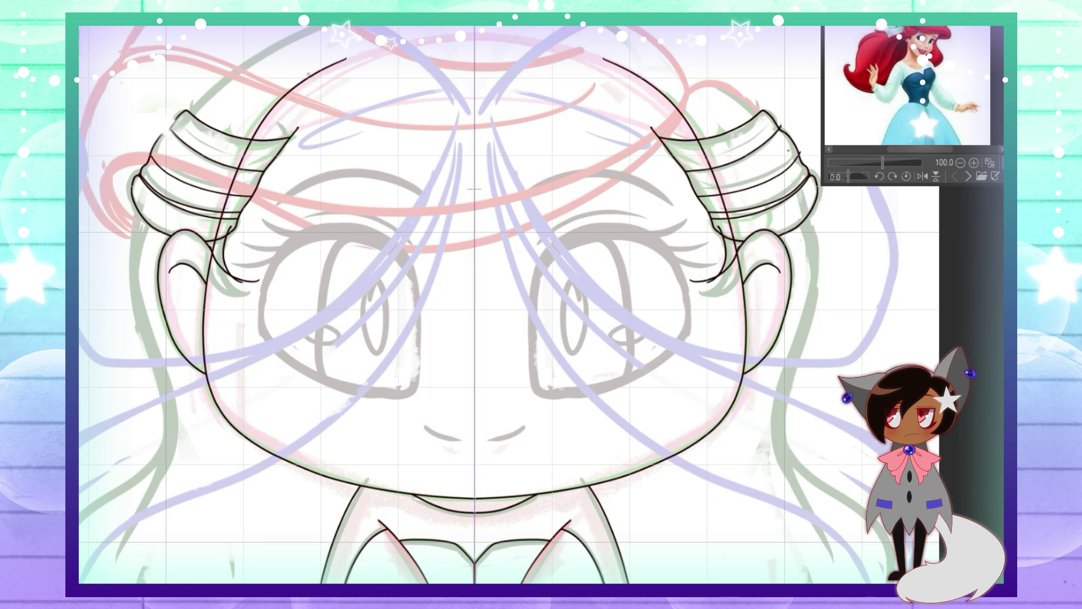
pyautogui.moveTo(215, 243); pyautogui.dragTo(250, 144)
# Ink the long wavy locks falling from the hair rolls down both sides, ending in pointed tips
pyautogui.hotkey('ctrl', '0')
pyautogui.scroll(3, 487, 305)
pyautogui.scroll(-3, 614, 169)
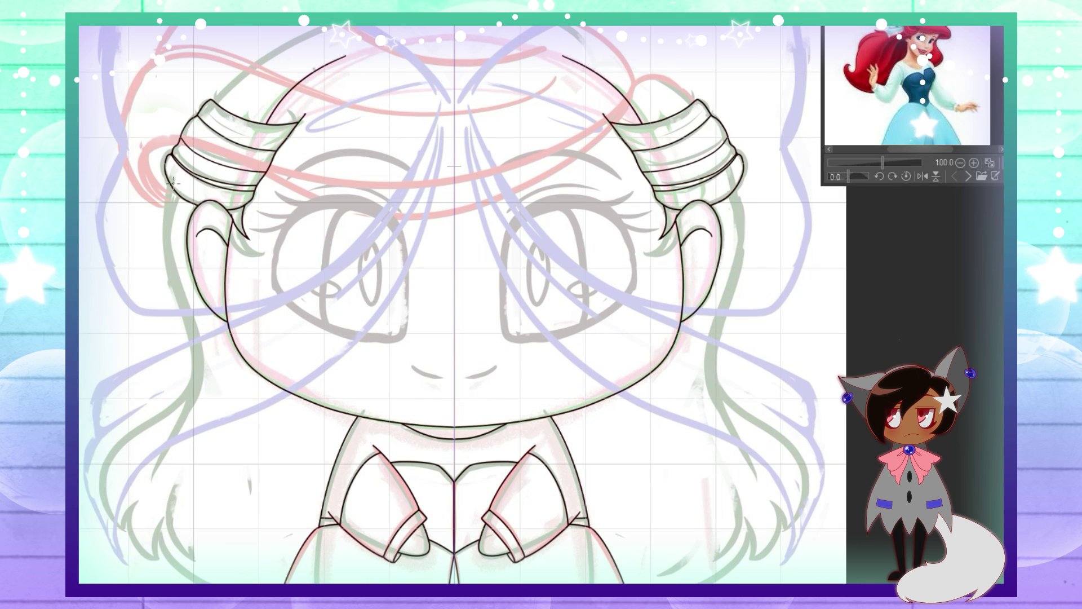
pyautogui.moveTo(172, 182)
pyautogui.mouseDown()
pyautogui.moveTo(107, 536)
pyautogui.moveTo(167, 485)
pyautogui.moveTo(166, 206)
pyautogui.moveTo(155, 496)
pyautogui.mouseUp()
pyautogui.hotkey('ctrl', 'z')
pyautogui.hotkey('ctrl', 'z')
pyautogui.moveTo(181, 344); pyautogui.dragTo(107, 536)
pyautogui.hotkey('ctrl', 'z')
pyautogui.moveTo(169, 237); pyautogui.dragTo(180, 347)
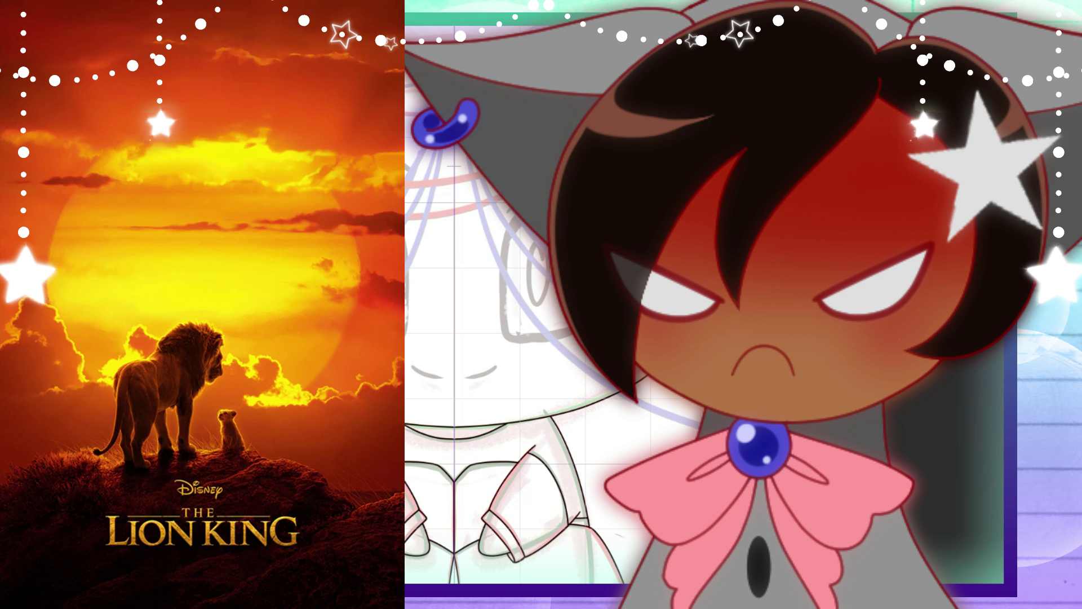
pyautogui.scroll(-3, 552, 361)
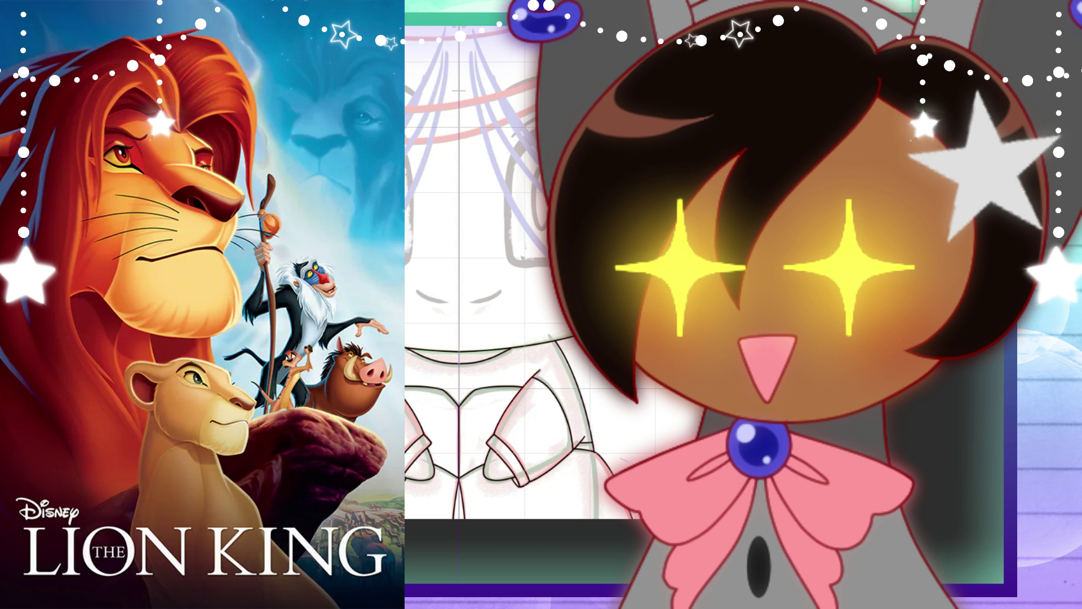
pyautogui.scroll(3, 448, 304)
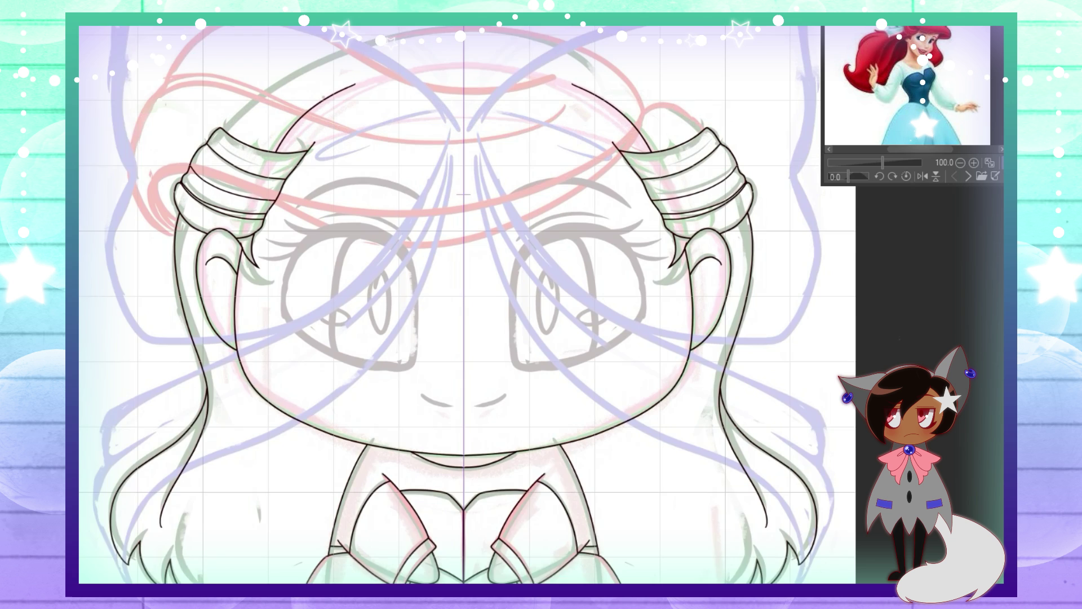
# Ink the two long lower edges of the fringe sweeping across the forehead on one side only, without mirroring
pyautogui.moveTo(611, 157)
pyautogui.mouseDown()
pyautogui.moveTo(282, 291)
pyautogui.moveTo(149, 291)
pyautogui.moveTo(507, 265)
pyautogui.moveTo(152, 293)
pyautogui.mouseUp()
pyautogui.hotkey('ctrl', 'z')
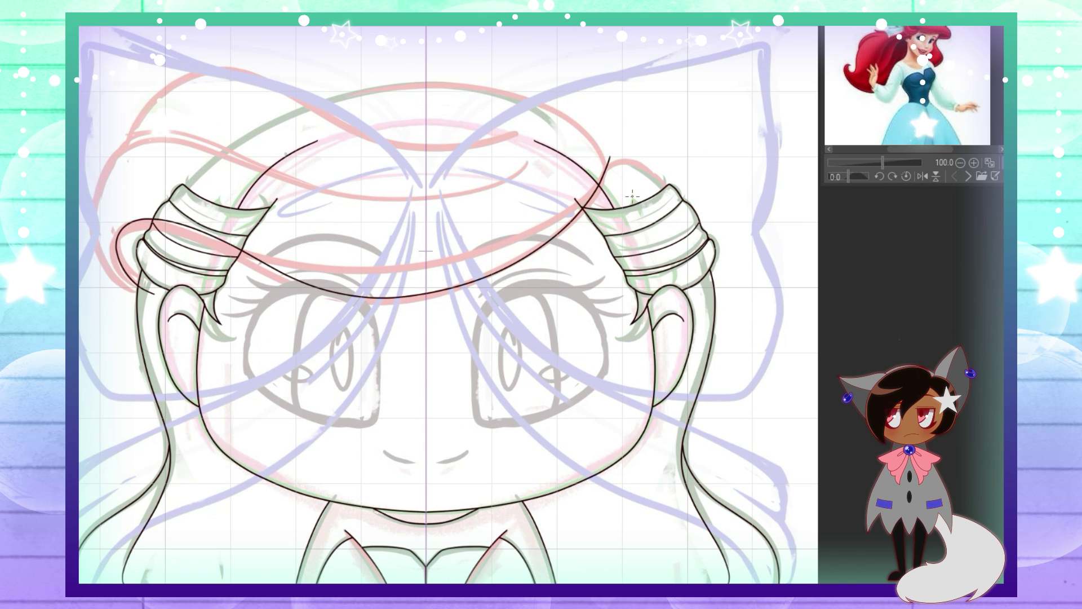
pyautogui.moveTo(528, 162)
pyautogui.mouseDown()
pyautogui.moveTo(93, 248)
pyautogui.moveTo(153, 304)
pyautogui.mouseUp()
pyautogui.hotkey('ctrl', 'z')
pyautogui.moveTo(606, 160)
pyautogui.mouseDown()
pyautogui.moveTo(457, 265)
pyautogui.moveTo(124, 225)
pyautogui.moveTo(575, 204)
pyautogui.moveTo(124, 225)
pyautogui.mouseUp()
pyautogui.hotkey('ctrl', 'z')
pyautogui.hotkey('ctrl', 'z')
pyautogui.moveTo(607, 161); pyautogui.dragTo(159, 293)
pyautogui.hotkey('ctrl', 'z')
pyautogui.moveTo(607, 161)
pyautogui.mouseDown()
pyautogui.moveTo(285, 265)
pyautogui.moveTo(130, 223)
pyautogui.mouseUp()
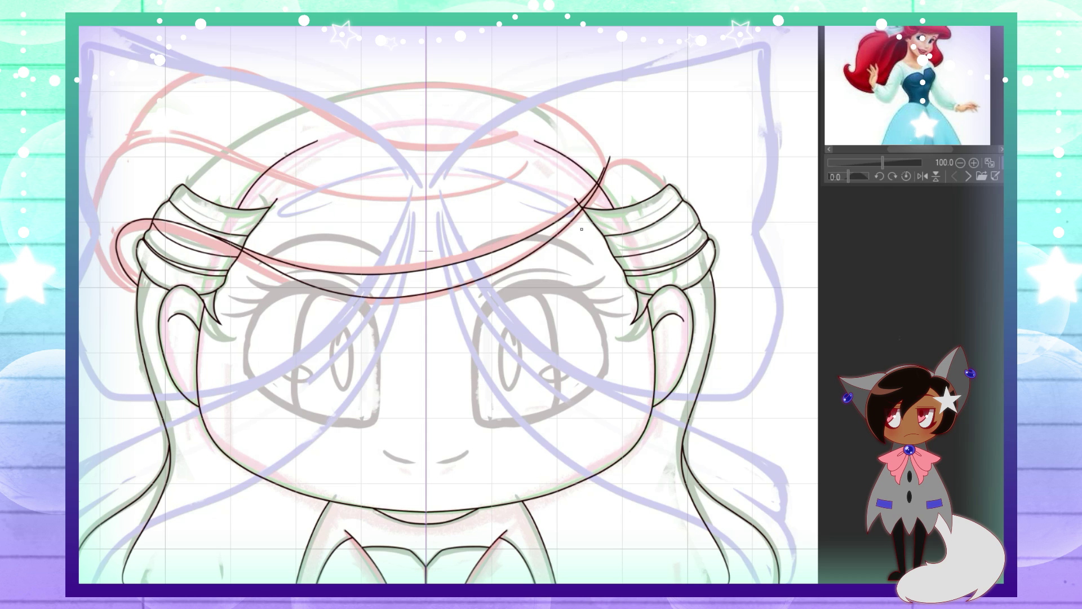
# Ink the outer swoop of the fringe and its upper strand lines, following the red sketch
pyautogui.moveTo(529, 162)
pyautogui.mouseDown()
pyautogui.moveTo(104, 169)
pyautogui.moveTo(147, 302)
pyautogui.mouseUp()
pyautogui.moveTo(523, 130); pyautogui.dragTo(123, 178)
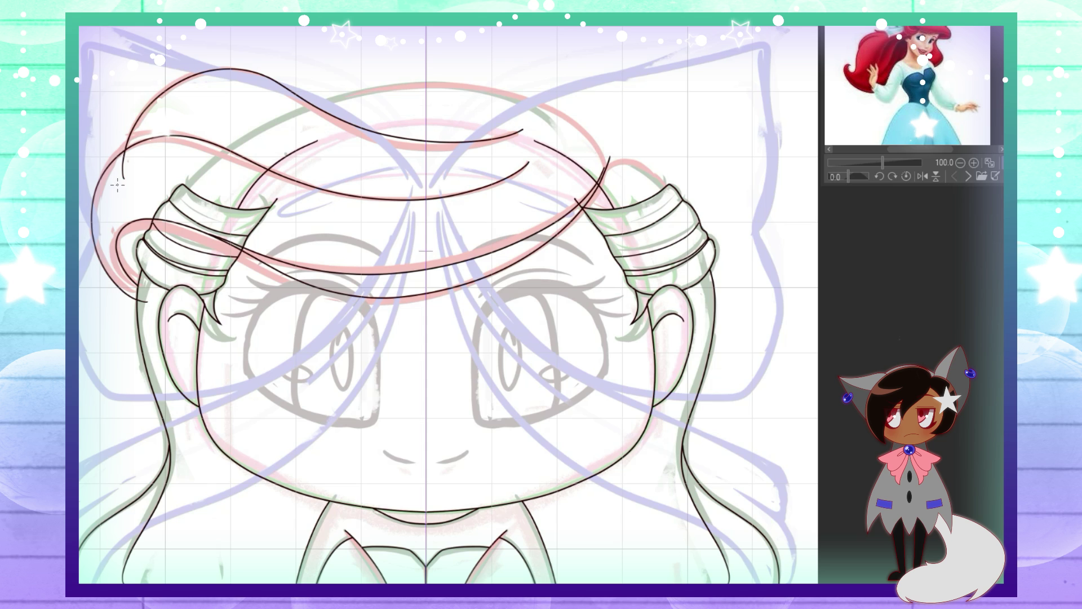
pyautogui.moveTo(168, 129); pyautogui.dragTo(458, 189)
pyautogui.moveTo(525, 162); pyautogui.dragTo(175, 121)
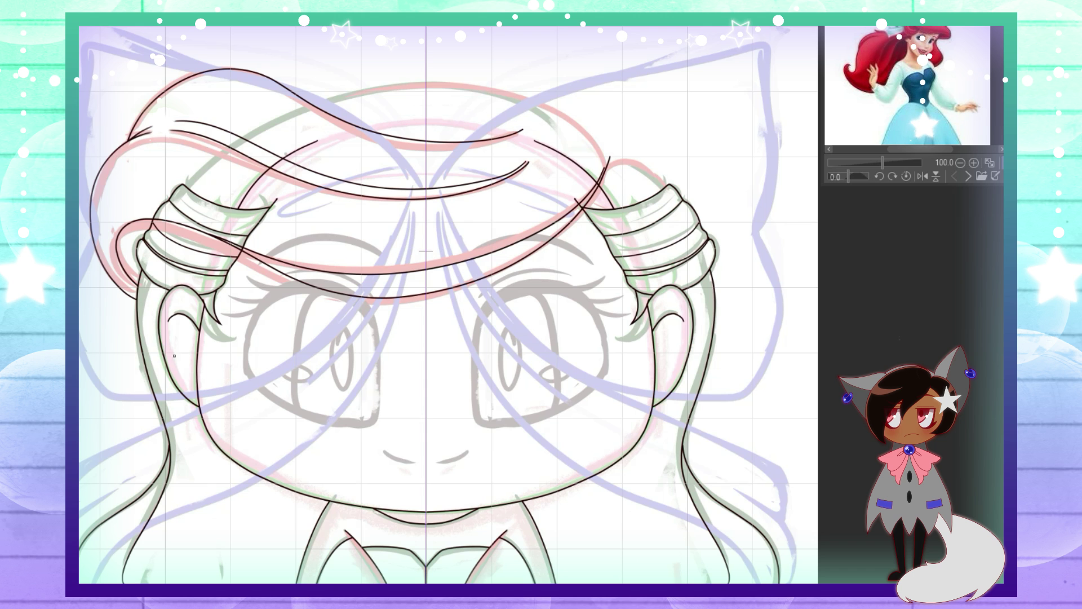
# Ink the rounded crown of the hair behind the fringe and erase the head and roll lines it covers
pyautogui.moveTo(609, 165)
pyautogui.mouseDown()
pyautogui.moveTo(618, 145)
pyautogui.moveTo(219, 141)
pyautogui.mouseUp()
pyautogui.hotkey('ctrl', 'z')
pyautogui.moveTo(618, 145)
pyautogui.mouseDown()
pyautogui.moveTo(567, 96)
pyautogui.moveTo(271, 112)
pyautogui.mouseUp()
pyautogui.hotkey('ctrl', 'z')
pyautogui.hotkey('ctrl', 'z')
pyautogui.hotkey('ctrl', 'z')
pyautogui.hotkey('ctrl', 'z')
pyautogui.hotkey('ctrl', 'z')
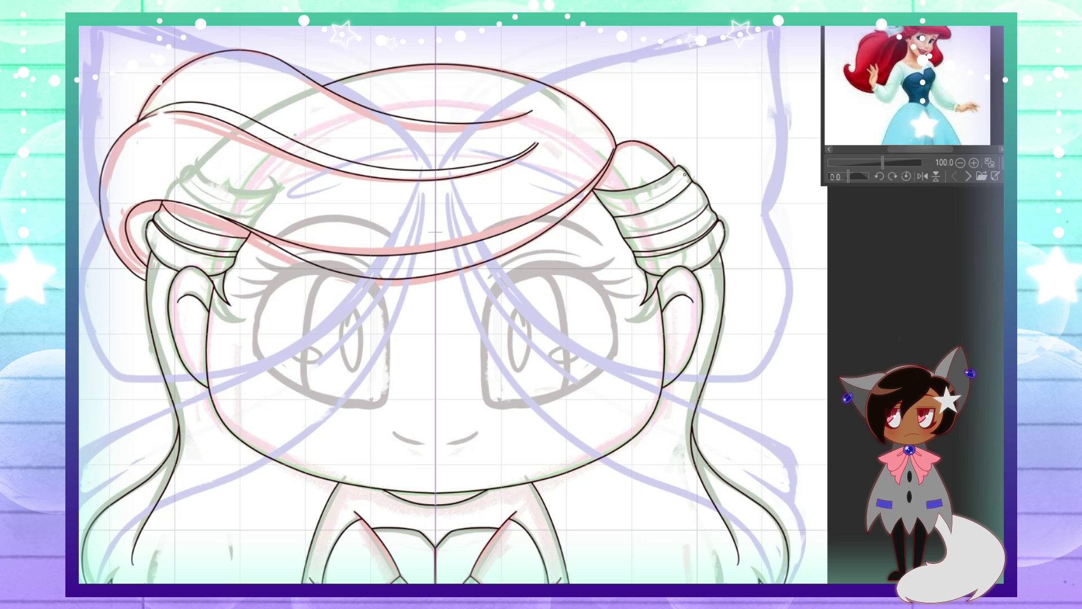
# Ink a pair of curved hair strands behind the body on each side, running from the jaw down to the skirt
pyautogui.moveTo(684, 175); pyautogui.dragTo(661, 86)
pyautogui.moveTo(241, 341); pyautogui.dragTo(206, 571)
pyautogui.hotkey('ctrl', 'z')
pyautogui.hotkey('ctrl', 'z')
pyautogui.moveTo(614, 570)
pyautogui.mouseDown()
pyautogui.moveTo(601, 356)
pyautogui.moveTo(563, 565)
pyautogui.mouseUp()
pyautogui.hotkey('ctrl', 'z')
pyautogui.hotkey('ctrl', 'z')
pyautogui.moveTo(590, 341); pyautogui.dragTo(545, 553)
pyautogui.click(590, 351)
pyautogui.click(559, 546)
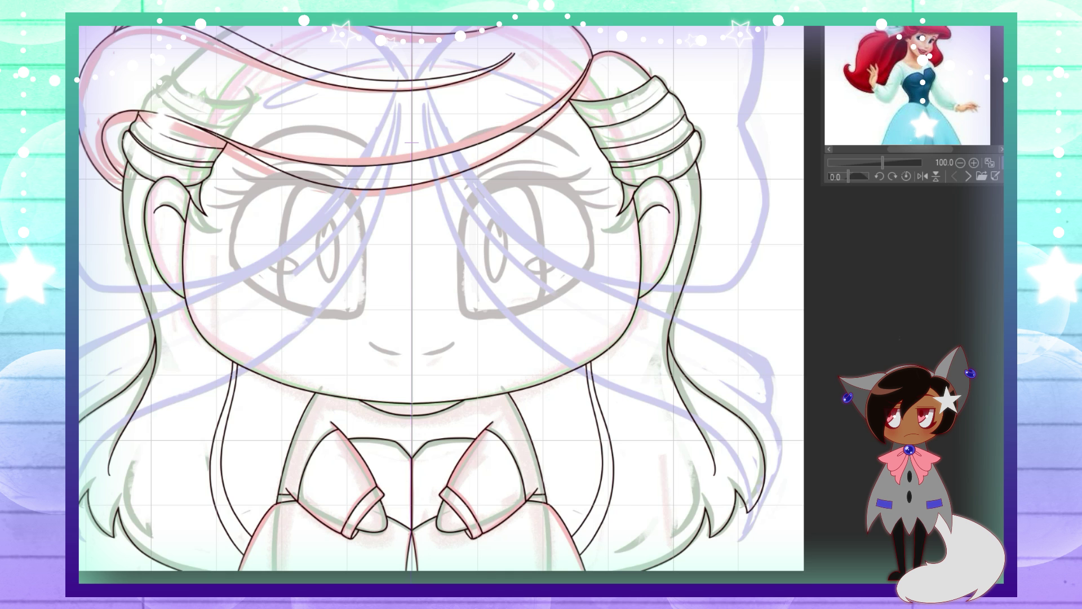
# Ink the large bow loops behind the head and the ribbon tails on both sides over the lilac sketch
pyautogui.hotkey('ctrl', '0')
pyautogui.moveTo(389, 211)
pyautogui.mouseDown()
pyautogui.moveTo(606, 180)
pyautogui.moveTo(530, 361)
pyautogui.moveTo(420, 274)
pyautogui.mouseUp()
pyautogui.moveTo(533, 366)
pyautogui.mouseDown()
pyautogui.moveTo(619, 428)
pyautogui.moveTo(598, 508)
pyautogui.mouseUp()
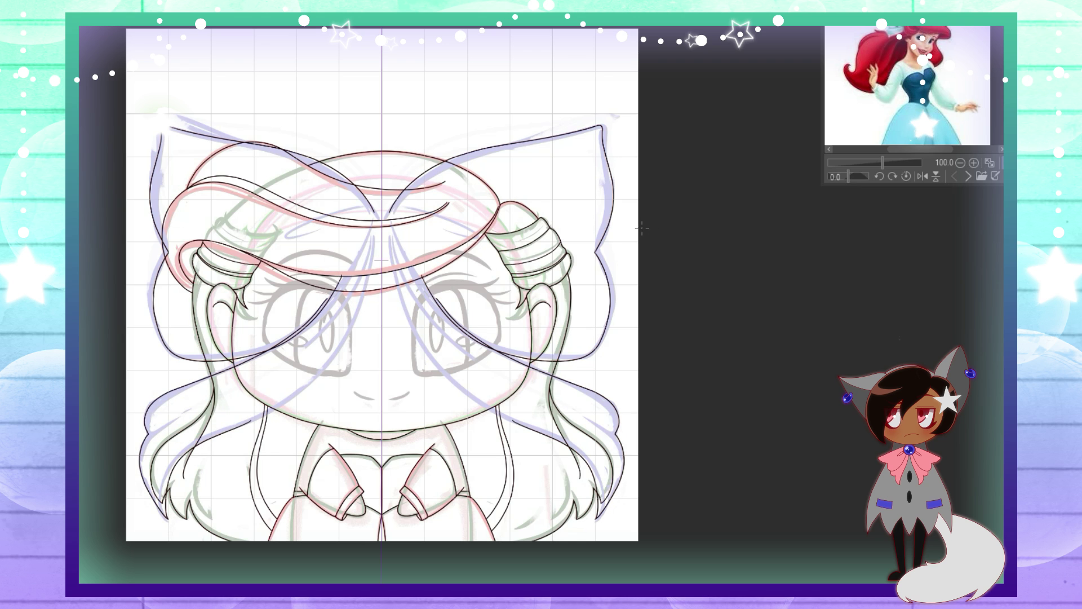
# Erase the bow and ribbon lines that cross the face, fringe and side hair
pyautogui.hotkey('ctrl', 'z')
pyautogui.moveTo(451, 316)
pyautogui.mouseDown()
pyautogui.moveTo(589, 388)
pyautogui.moveTo(599, 522)
pyautogui.moveTo(586, 451)
pyautogui.mouseUp()
pyautogui.moveTo(425, 275)
pyautogui.mouseDown()
pyautogui.moveTo(530, 361)
pyautogui.moveTo(603, 465)
pyautogui.moveTo(501, 331)
pyautogui.moveTo(423, 276)
pyautogui.mouseUp()
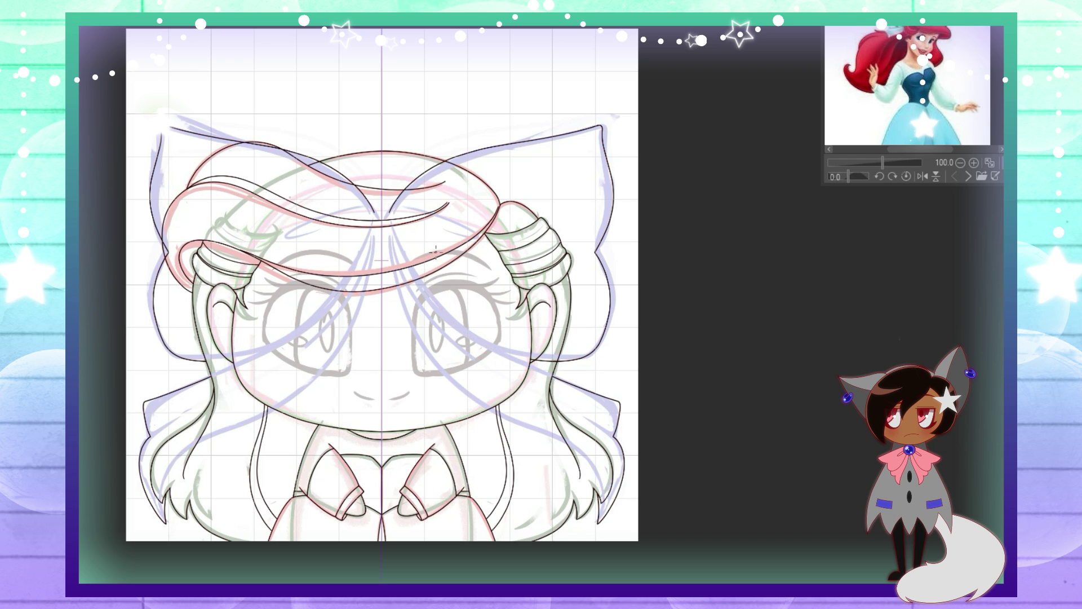
pyautogui.moveTo(389, 212); pyautogui.dragTo(326, 167)
pyautogui.moveTo(549, 356); pyautogui.dragTo(608, 350)
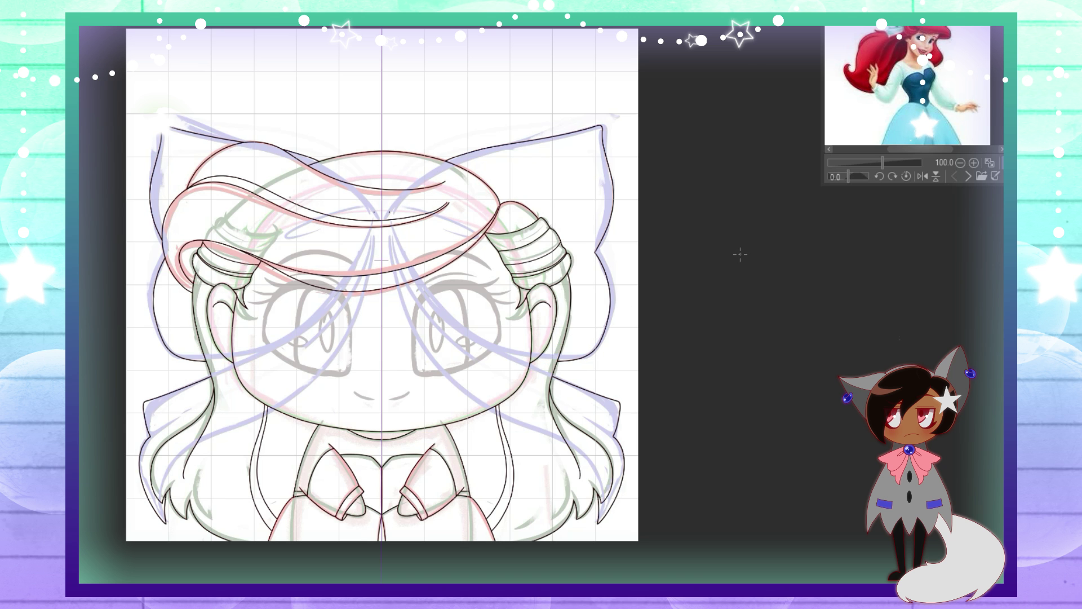
# Ink a short fold crease in each lower ribbon tail of the bow
pyautogui.scroll(3, 286, 293)
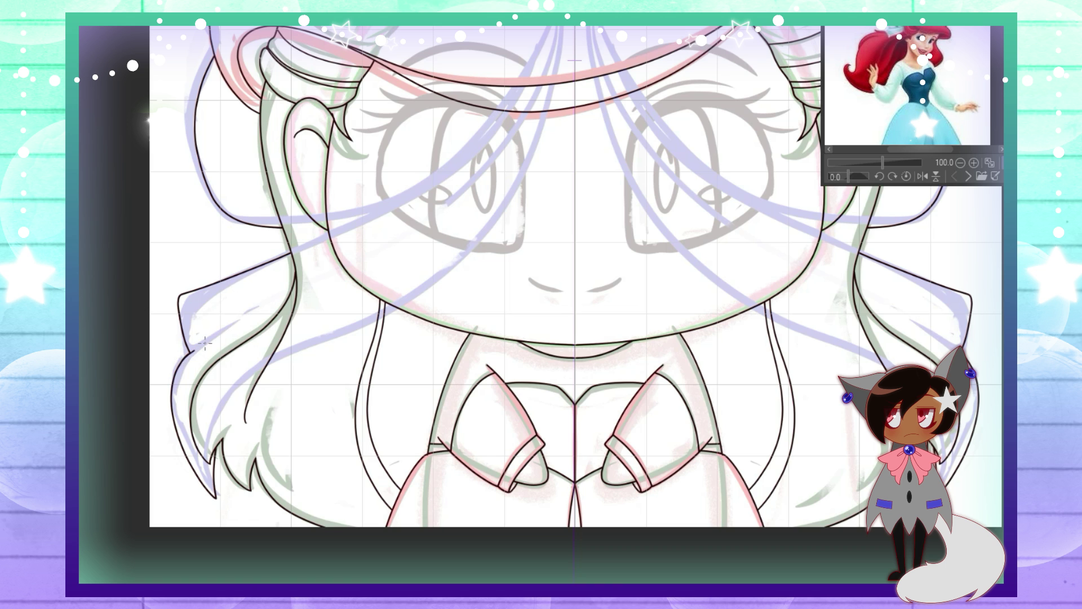
pyautogui.moveTo(236, 321); pyautogui.dragTo(196, 342)
pyautogui.scroll(-5, 188, 423)
pyautogui.scroll(3, 521, 313)
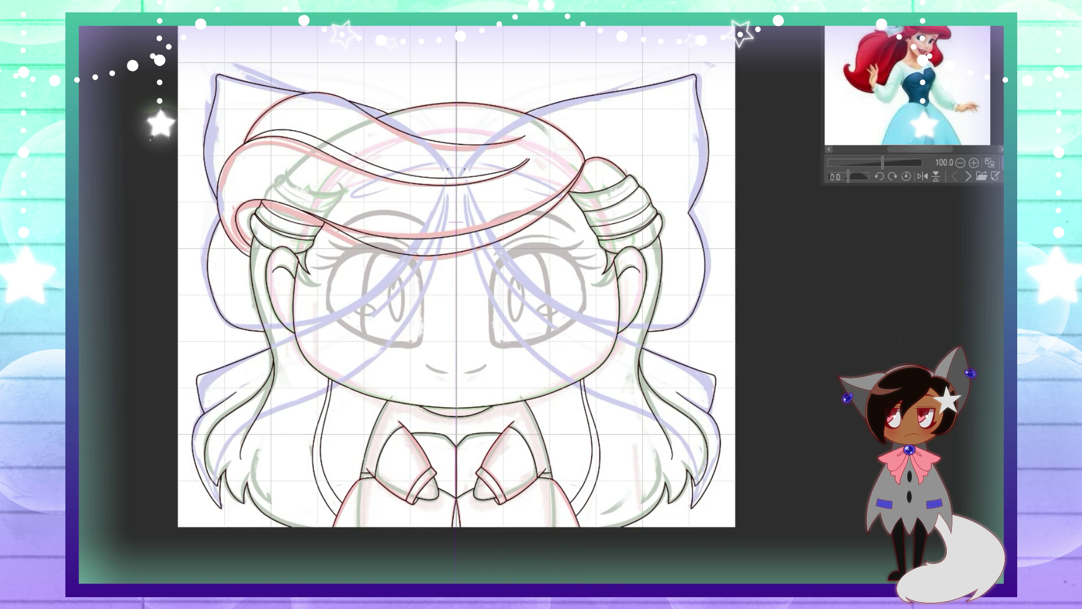
# Ink the upper arches of both eyes with a thick tapered black line
pyautogui.scroll(2, 471, 263)
pyautogui.moveTo(471, 263)
pyautogui.mouseDown()
pyautogui.moveTo(598, 320)
pyautogui.moveTo(471, 362)
pyautogui.moveTo(557, 223)
pyautogui.moveTo(601, 332)
pyautogui.moveTo(470, 362)
pyautogui.moveTo(541, 219)
pyautogui.moveTo(605, 331)
pyautogui.mouseUp()
pyautogui.hotkey('ctrl', 'z')
pyautogui.hotkey('ctrl', 'z')
pyautogui.hotkey('ctrl', 'z')
pyautogui.hotkey('ctrl', 'z')
pyautogui.moveTo(472, 370); pyautogui.dragTo(605, 332)
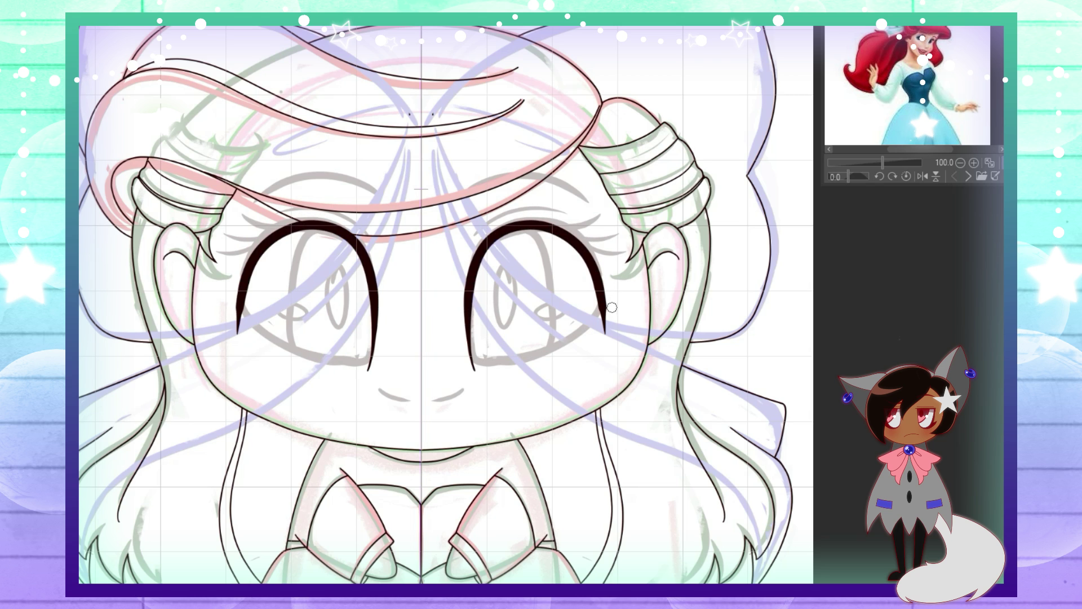
pyautogui.hotkey('ctrl', 'z')
pyautogui.moveTo(472, 370)
pyautogui.mouseDown()
pyautogui.moveTo(581, 312)
pyautogui.moveTo(468, 329)
pyautogui.moveTo(603, 327)
pyautogui.moveTo(525, 354)
pyautogui.moveTo(613, 292)
pyautogui.mouseUp()
pyautogui.hotkey('ctrl', 'z')
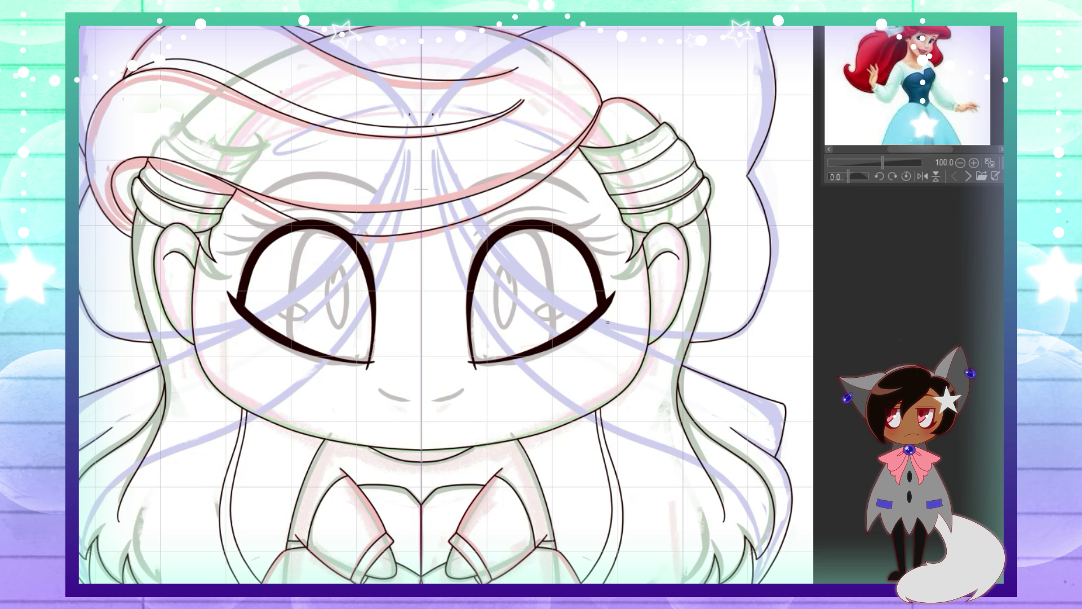
# Ink thick rounded lower lids on both eyes with pointed outer corners
pyautogui.moveTo(366, 366); pyautogui.dragTo(228, 294)
pyautogui.hotkey('ctrl', 'z')
pyautogui.moveTo(366, 365)
pyautogui.mouseDown()
pyautogui.moveTo(228, 295)
pyautogui.moveTo(192, 322)
pyautogui.mouseUp()
pyautogui.hotkey('ctrl', '-')
pyautogui.hotkey('ctrl', '+')
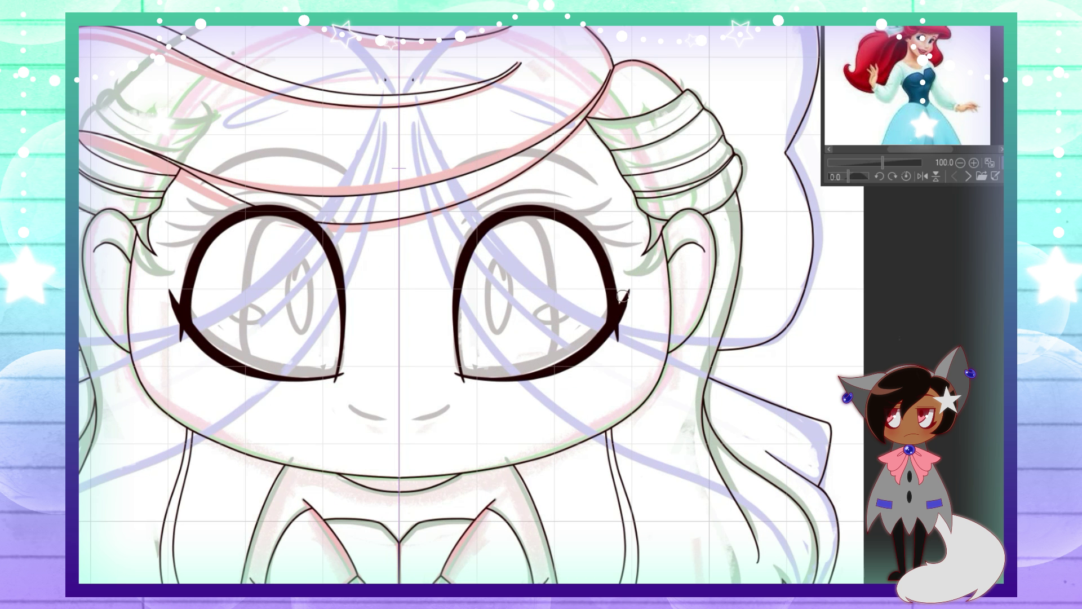
# Ink pointed upper eyelashes on both eyes and a thin eyelid crease above each
pyautogui.moveTo(569, 215)
pyautogui.mouseDown()
pyautogui.moveTo(595, 197)
pyautogui.moveTo(612, 206)
pyautogui.mouseUp()
pyautogui.moveTo(583, 228); pyautogui.dragTo(630, 231)
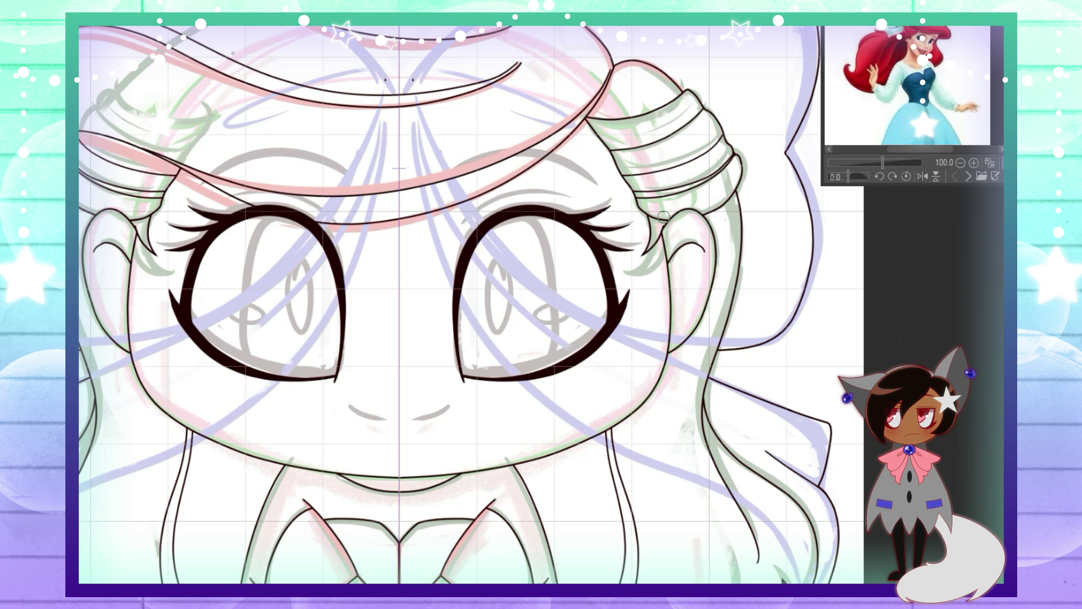
pyautogui.moveTo(462, 235); pyautogui.dragTo(570, 208)
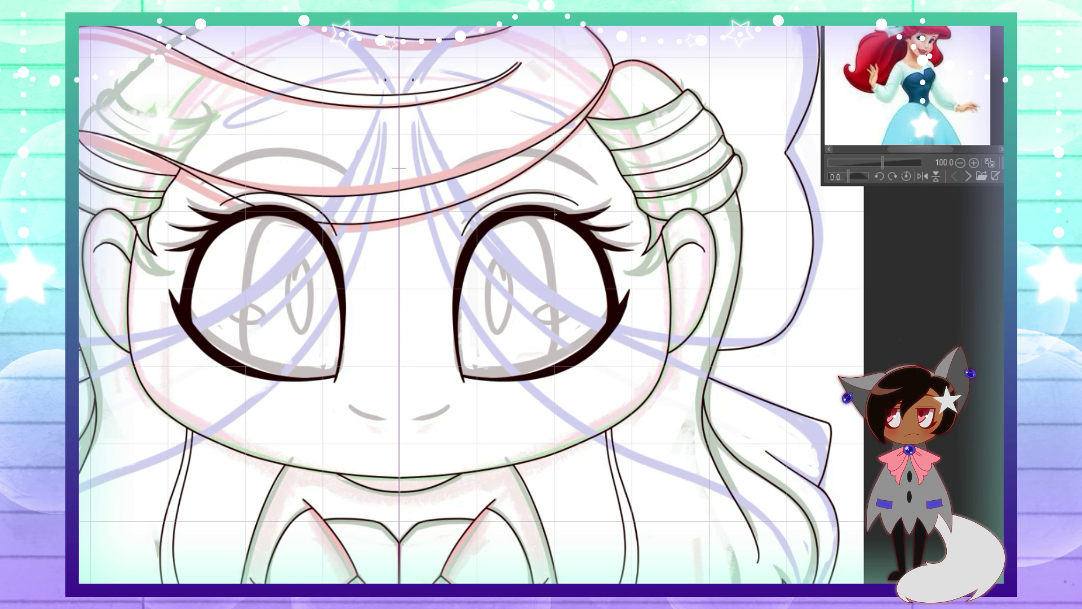
# Ink the curved outer edge of the iris inside each eye
pyautogui.moveTo(254, 217)
pyautogui.mouseDown()
pyautogui.moveTo(250, 315)
pyautogui.moveTo(267, 388)
pyautogui.mouseUp()
pyautogui.hotkey('ctrl', '-')
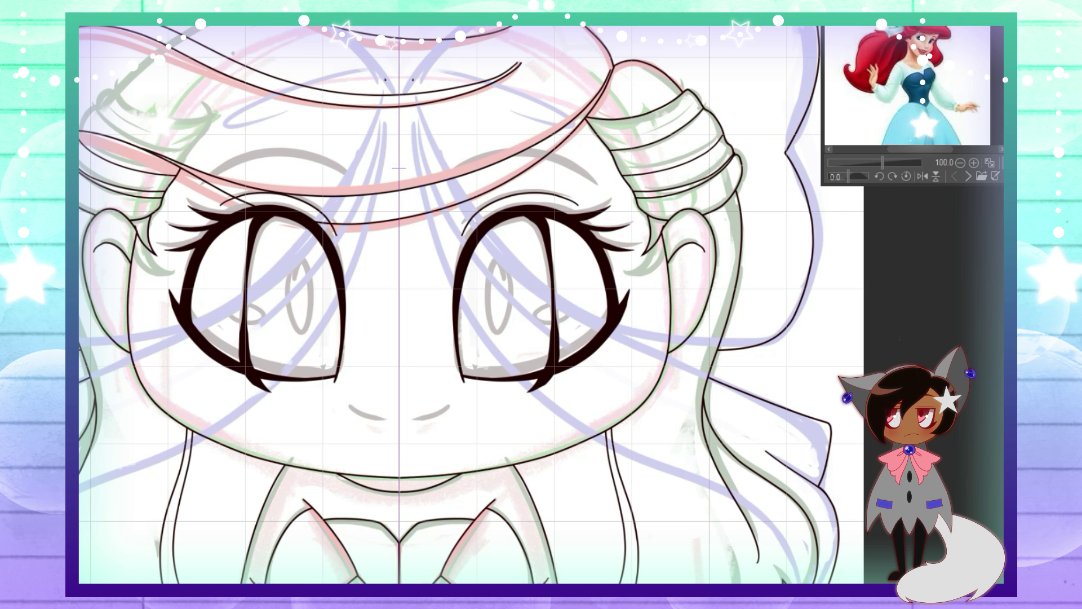
pyautogui.hotkey('ctrl', '-')
pyautogui.hotkey('ctrl', '+')
pyautogui.hotkey('ctrl', '+')
# Ink thick tapered arched eyebrows above both eyes
pyautogui.hotkey('ctrl', 'z')
pyautogui.moveTo(447, 166)
pyautogui.mouseDown()
pyautogui.moveTo(605, 146)
pyautogui.moveTo(589, 141)
pyautogui.mouseUp()
pyautogui.hotkey('ctrl', 'z')
pyautogui.hotkey('ctrl', '-')
pyautogui.hotkey('ctrl', 'z')
pyautogui.moveTo(450, 183); pyautogui.dragTo(587, 153)
pyautogui.hotkey('ctrl', 'z')
pyautogui.hotkey('ctrl', 'z')
pyautogui.moveTo(450, 185); pyautogui.dragTo(581, 153)
# Ink the small smile and an oval highlight in each eye, and hide the coloured sketch
pyautogui.moveTo(406, 420); pyautogui.dragTo(449, 407)
pyautogui.hotkey('ctrl', '-')
pyautogui.hotkey('ctrl', '-')
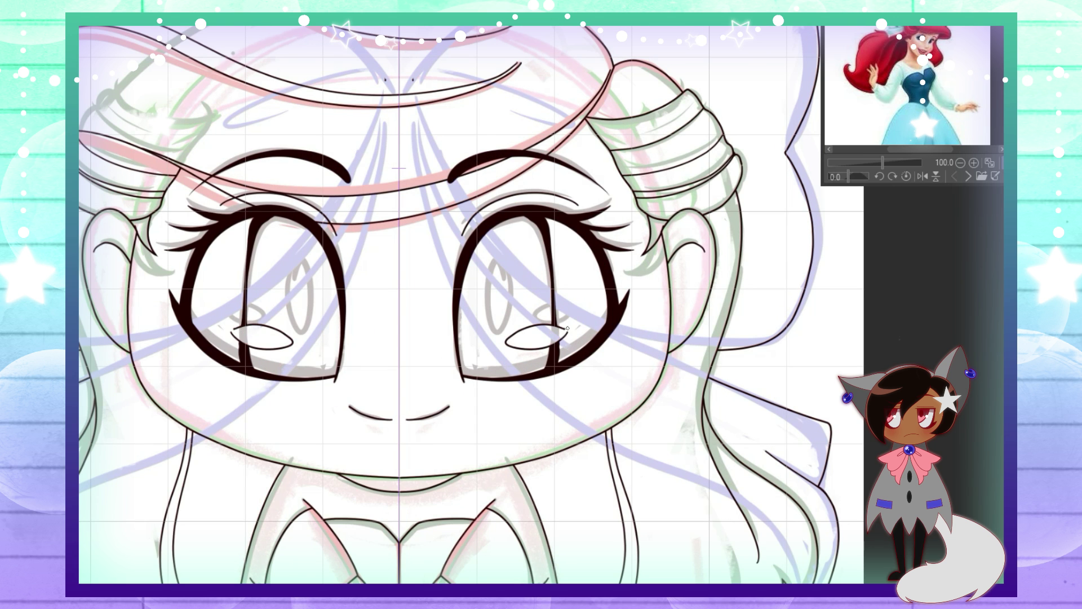
pyautogui.hotkey('ctrl', '+')
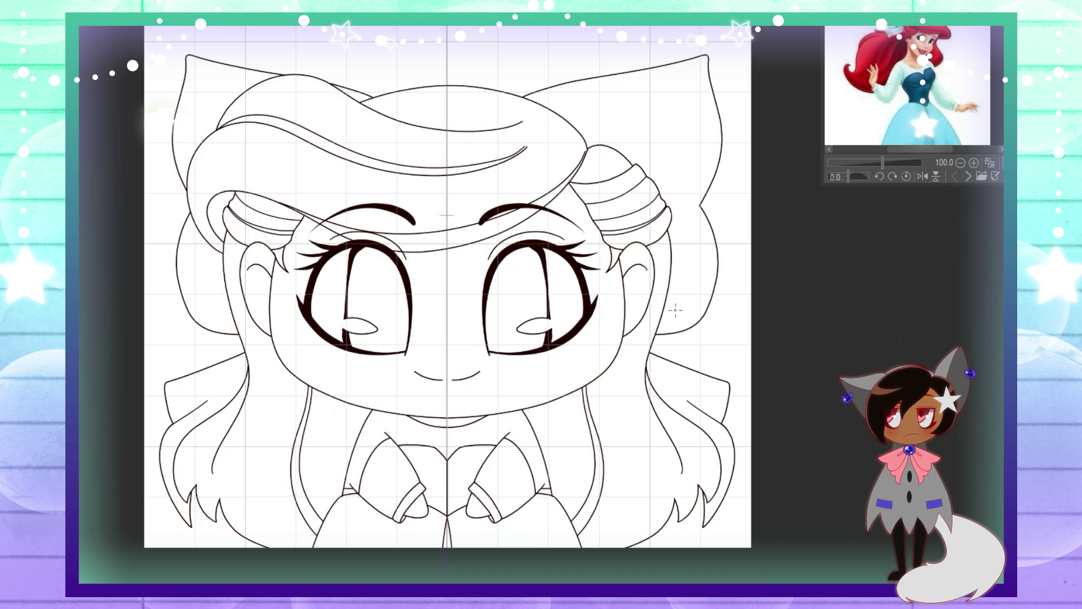
# Crop the empty strip above the bow off the canvas and fill the background with teal green
pyautogui.scroll(-2, 408, 288)
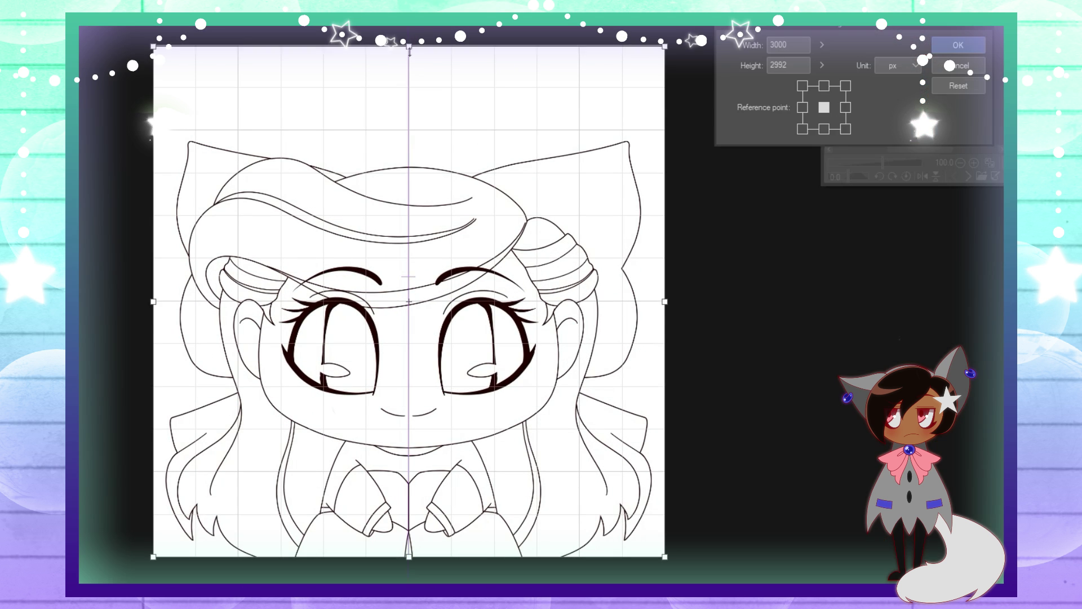
pyautogui.press('Return')
pyautogui.scroll(-3, 538, 304)
pyautogui.scroll(5, 538, 304)
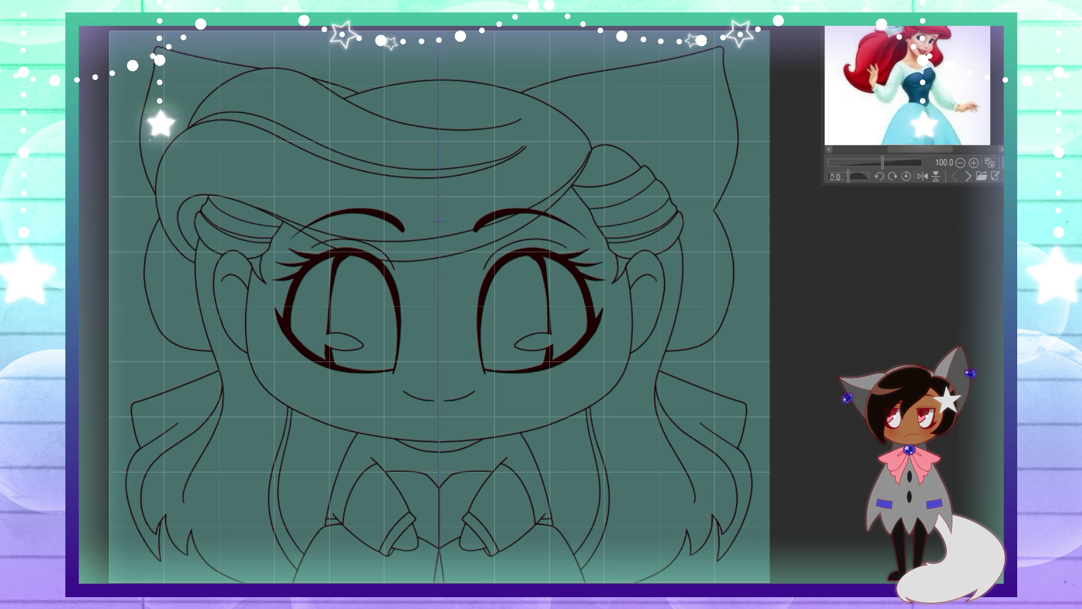
# Fill the whites of both eyes with off-white and the irises with dark blue
pyautogui.hotkey('alt', 'BackSpace')
pyautogui.hotkey('ctrl', 'd')
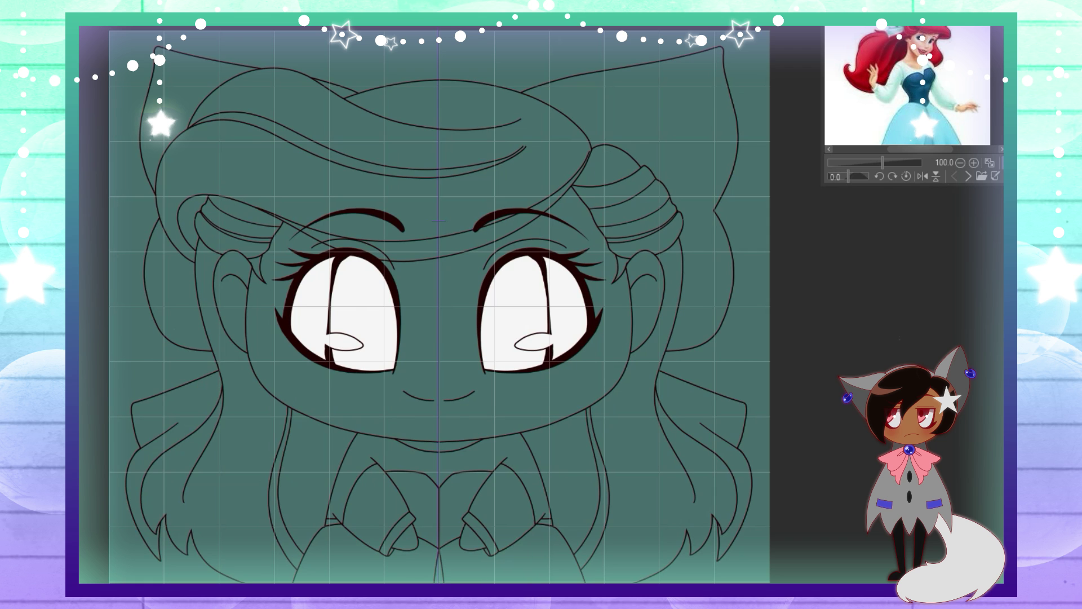
pyautogui.click(511, 299)
pyautogui.hotkey('alt', 'BackSpace')
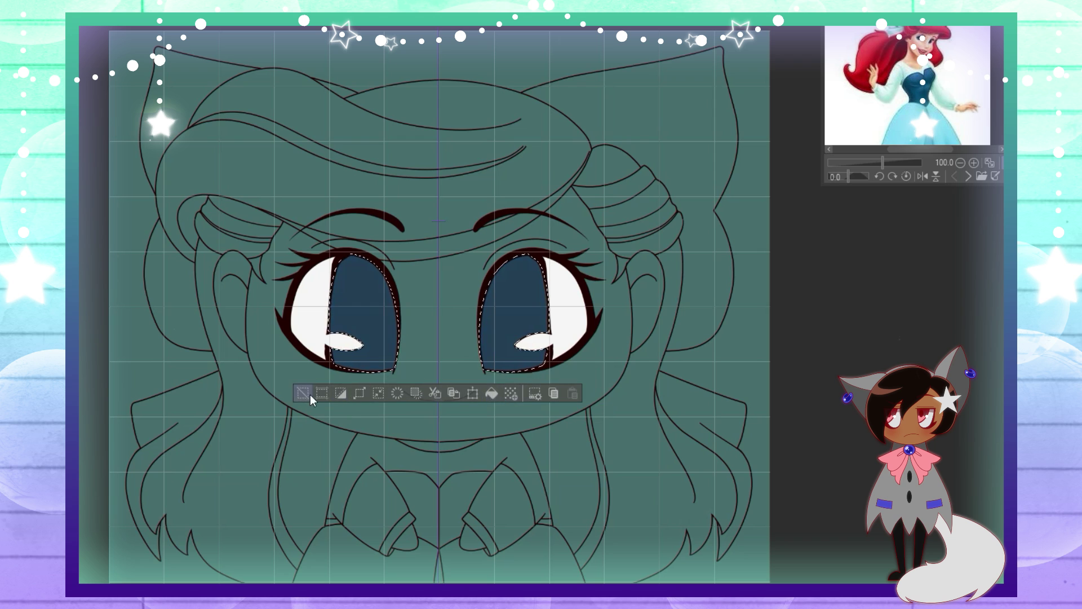
pyautogui.hotkey('ctrl', 'd')
# Colour the lower part of both irises bright blue and add dark oval pupils with darker shading above
pyautogui.click(531, 164)
pyautogui.hotkey('ctrl', 'd')
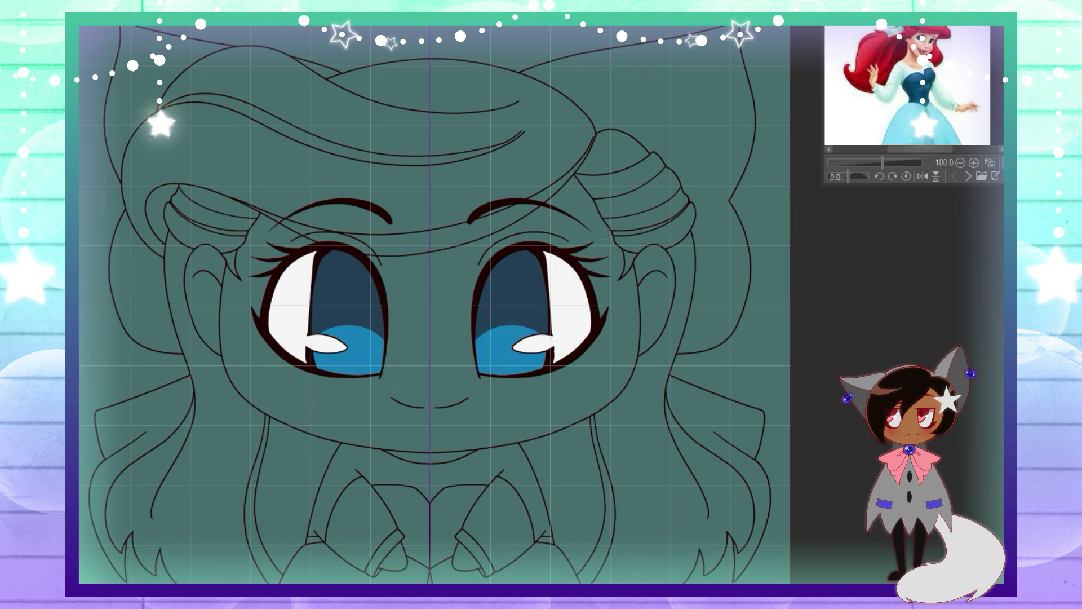
pyautogui.scroll(1, 440, 305)
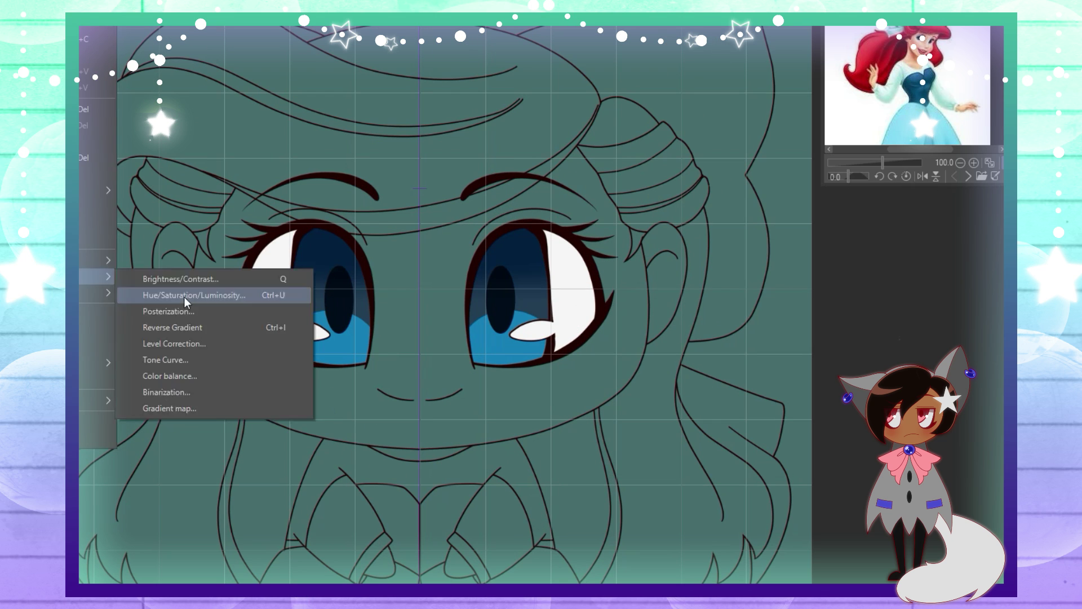
# Adjust the hue, saturation and luminosity of the iris colour to a brighter blue
pyautogui.click(181, 228)
pyautogui.moveTo(821, 224); pyautogui.dragTo(836, 230)
pyautogui.click(979, 135)
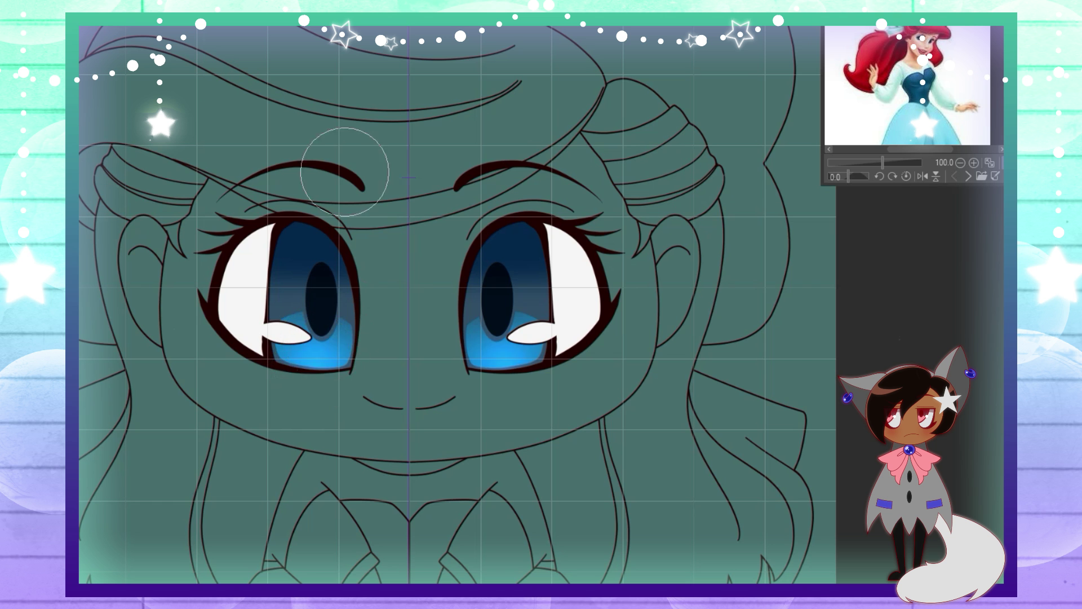
# Airbrush a soft cyan glow at the bottom of both irises
pyautogui.moveTo(324, 361); pyautogui.dragTo(318, 354)
pyautogui.scroll(-5, 432, 304)
pyautogui.scroll(4, 431, 304)
pyautogui.scroll(2, 492, 354)
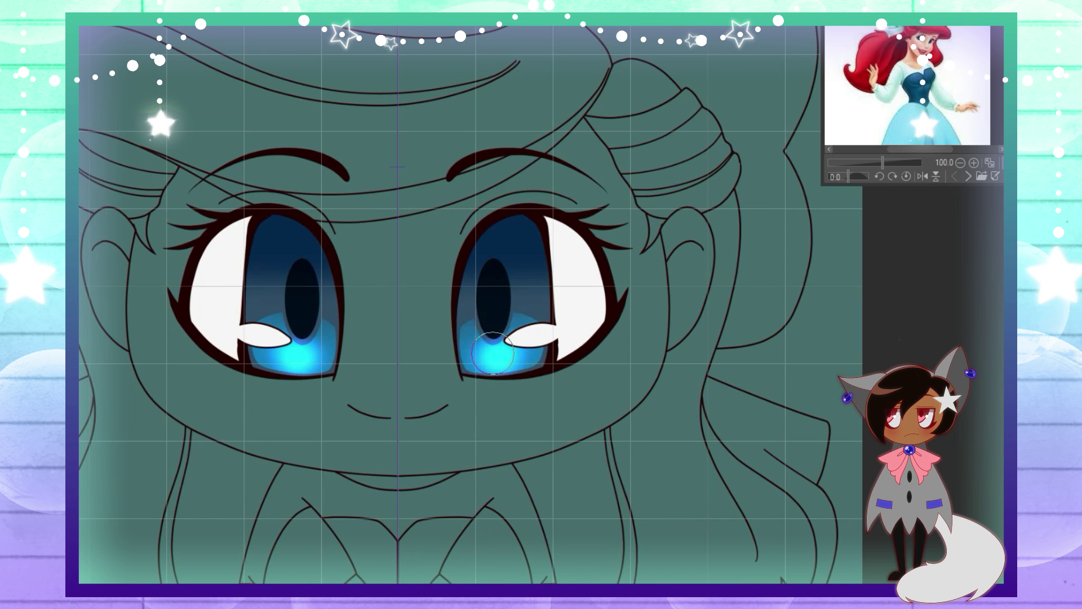
# Fill the face, ears, neck and hands with a light peach skin tone
pyautogui.scroll(-5, 470, 313)
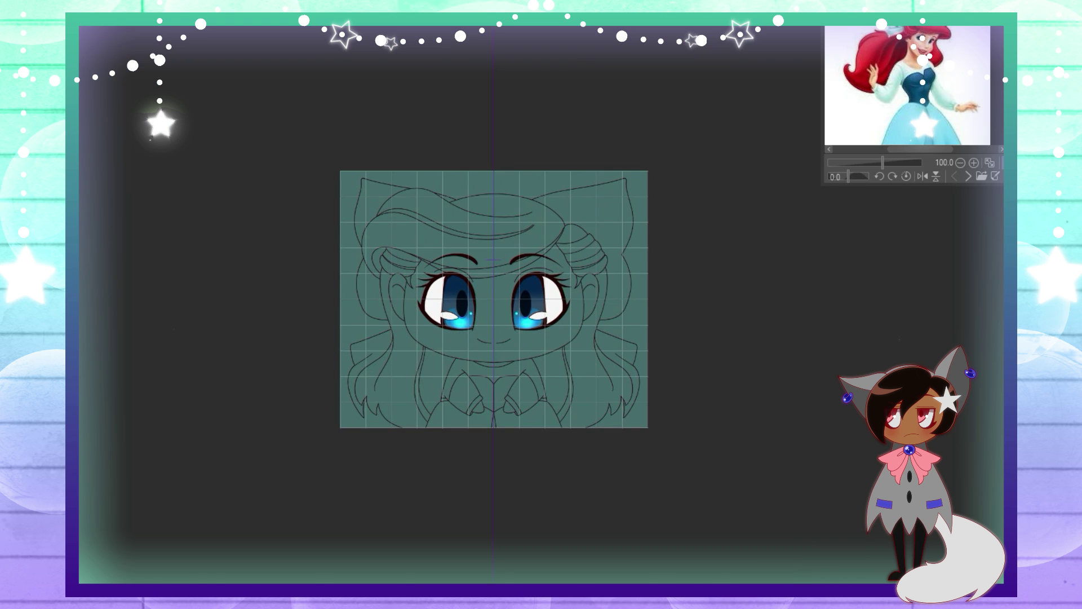
pyautogui.scroll(3, 541, 306)
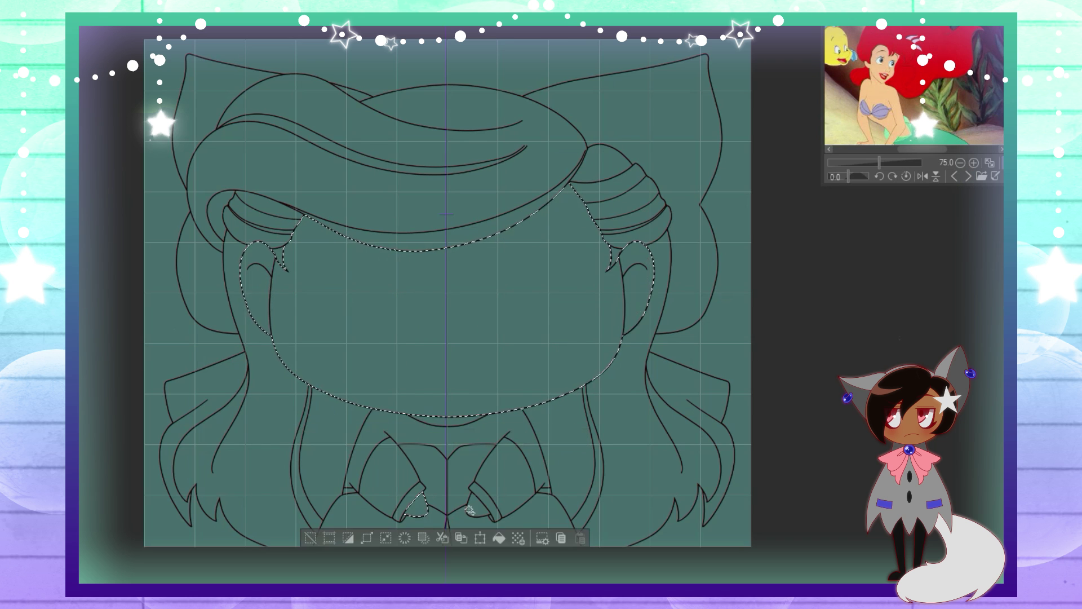
pyautogui.click(499, 538)
pyautogui.hotkey('ctrl', 'd')
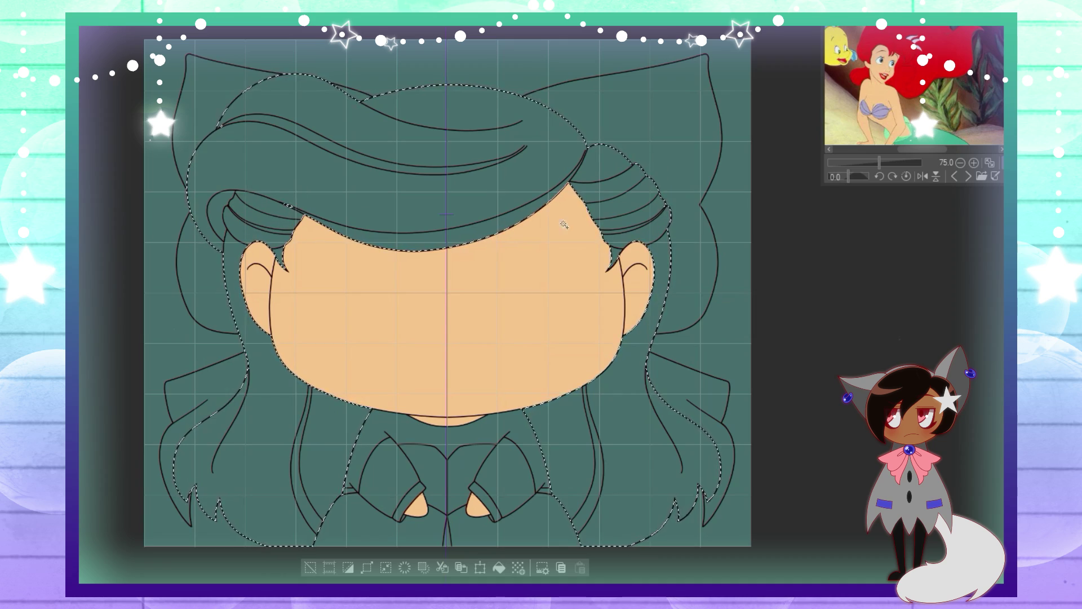
# Fill all the selected hair, including the fringe, buns and long side locks, with deep red
pyautogui.hotkey('ctrl', '+')
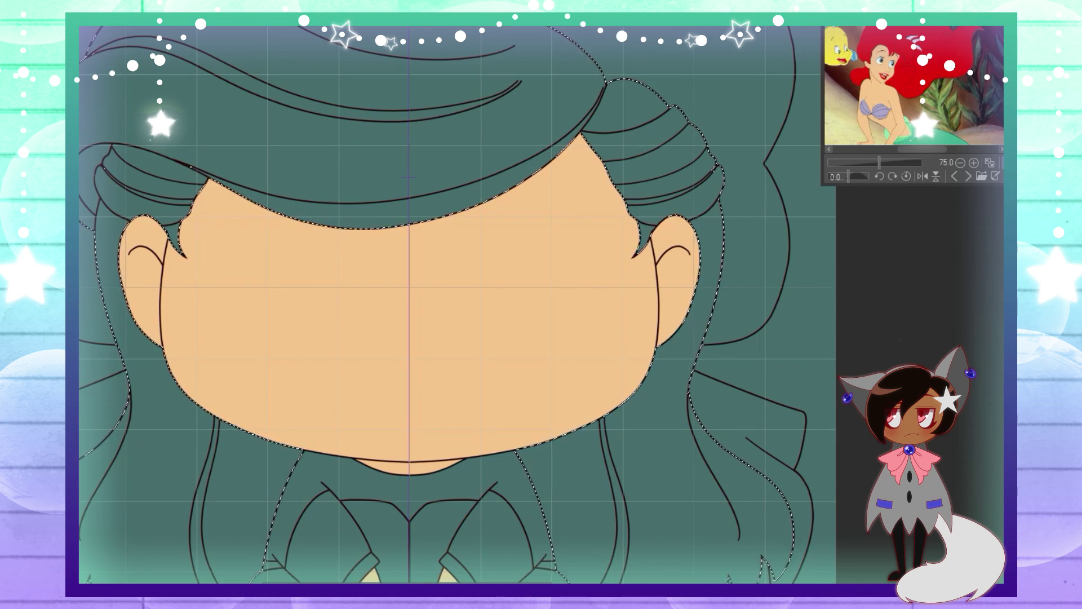
pyautogui.hotkey('ctrl', '-')
pyautogui.click(501, 567)
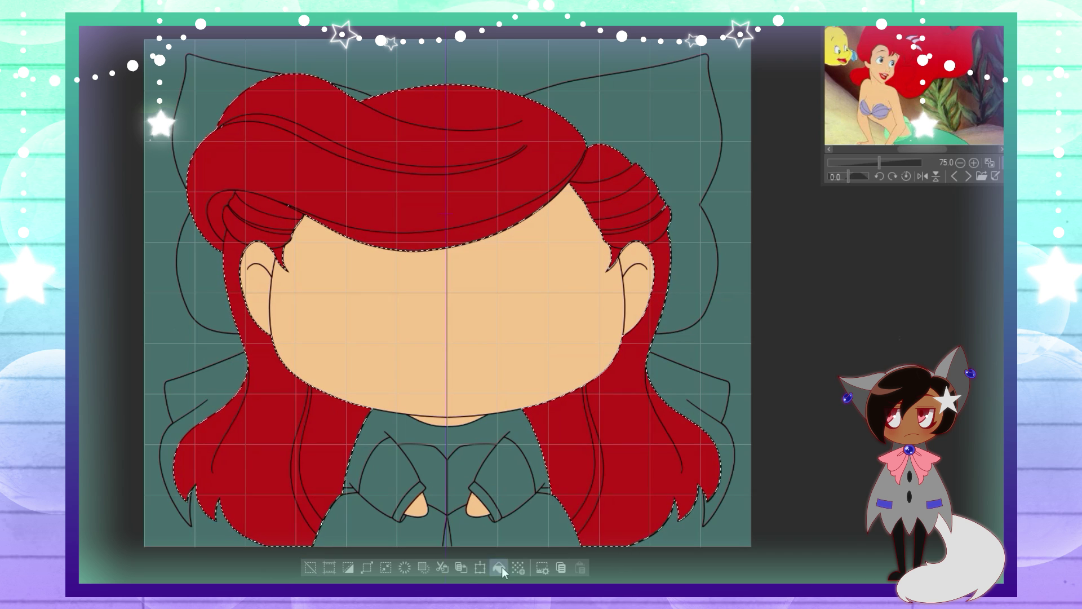
pyautogui.hotkey('ctrl', 'd')
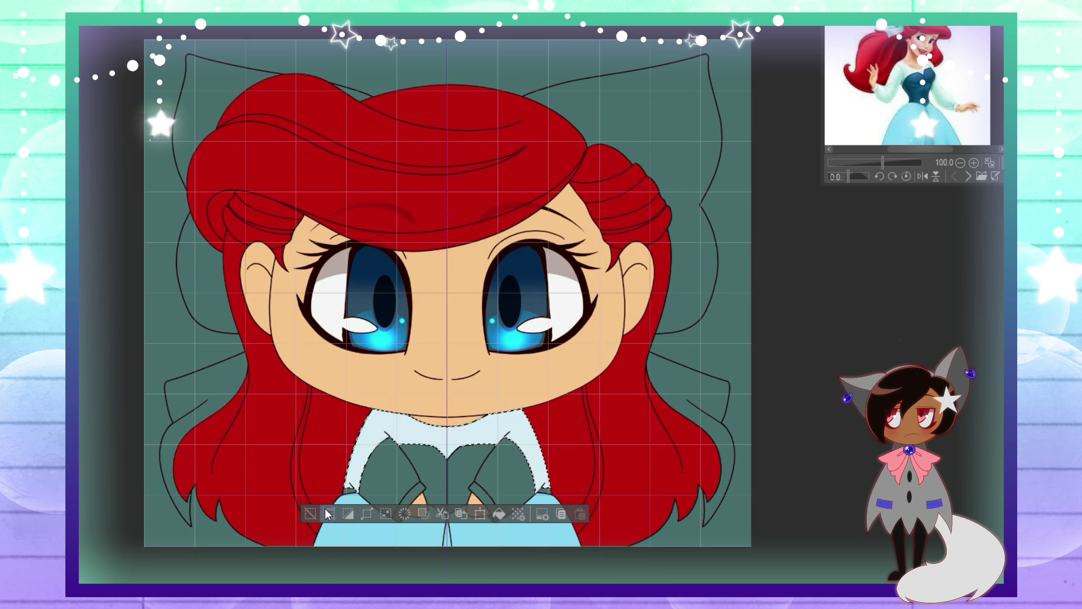
# Fill the heart-shaped bodice and the waistband of the dress with navy blue
pyautogui.click(327, 513)
pyautogui.click(968, 177)
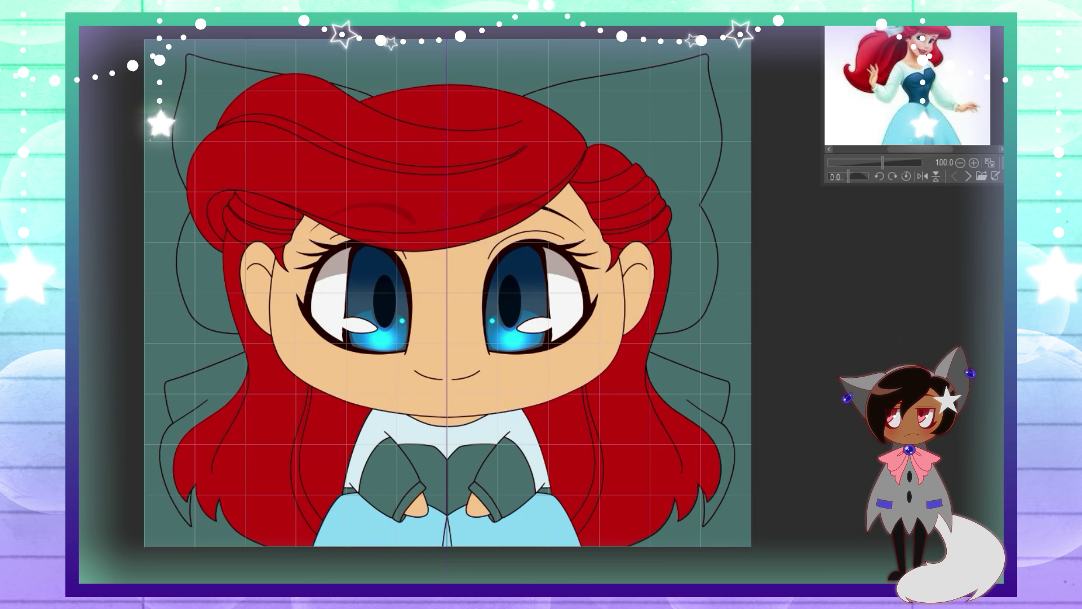
pyautogui.click(441, 468)
pyautogui.click(499, 537)
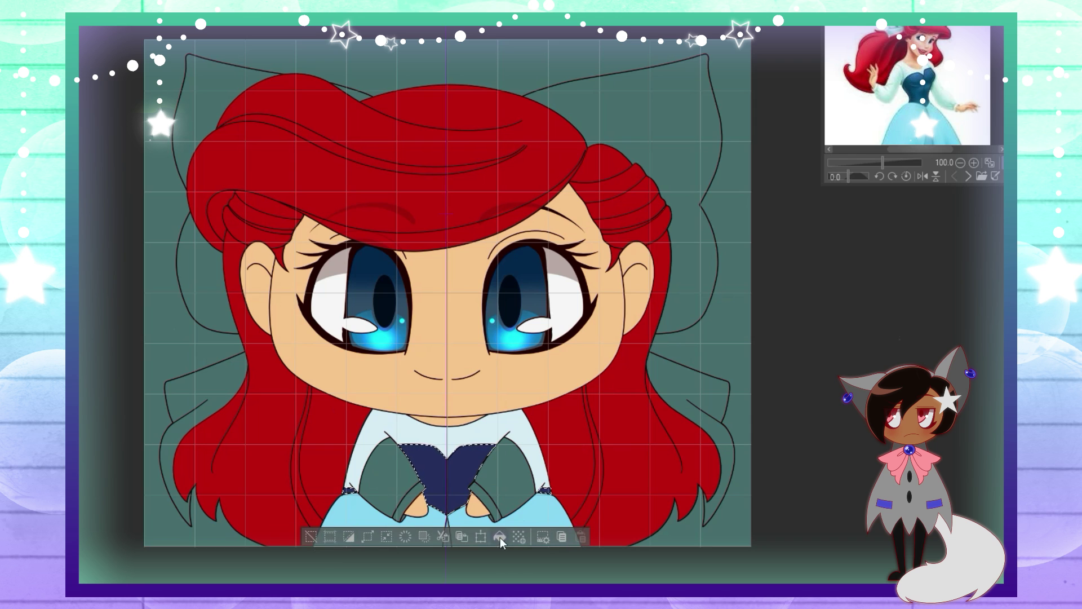
pyautogui.hotkey('ctrl', 'd')
# Fill both sleeves and their cuffs with the pale blue-white of the blouse
pyautogui.click(409, 467)
pyautogui.click(496, 474)
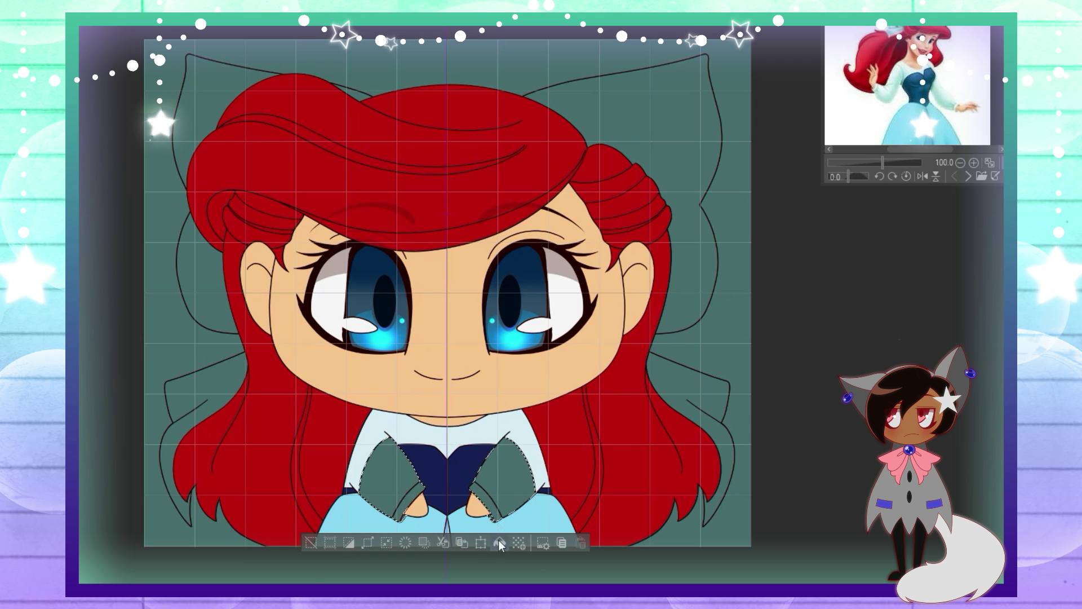
pyautogui.click(499, 543)
pyautogui.hotkey('ctrl', 'd')
# Fill the large hair bow and its hanging ribbon tails behind the hair with light sky blue
pyautogui.hotkey('ctrl', '+')
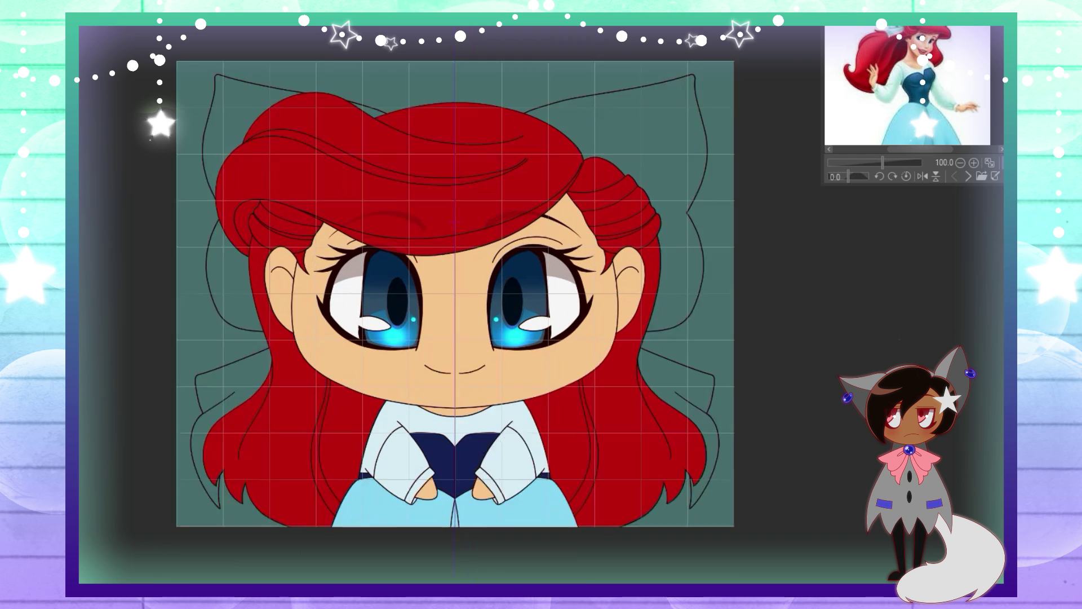
pyautogui.click(727, 141)
pyautogui.click(716, 439)
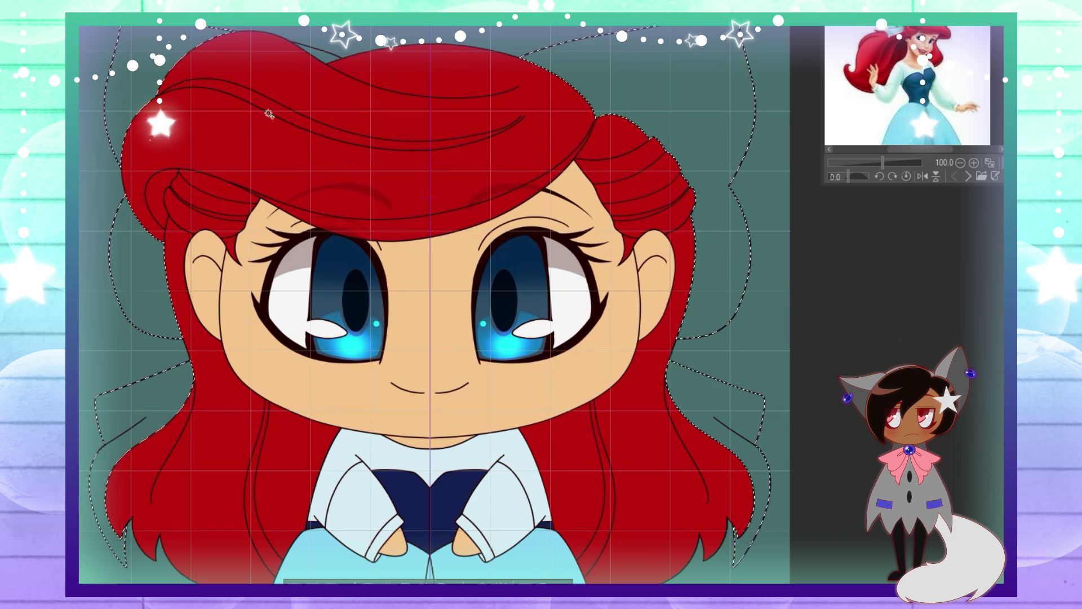
pyautogui.click(135, 304)
pyautogui.hotkey('alt', 'BackSpace')
pyautogui.hotkey('ctrl', 'd')
pyautogui.hotkey('ctrl', '+')
pyautogui.scroll(3, 457, 208)
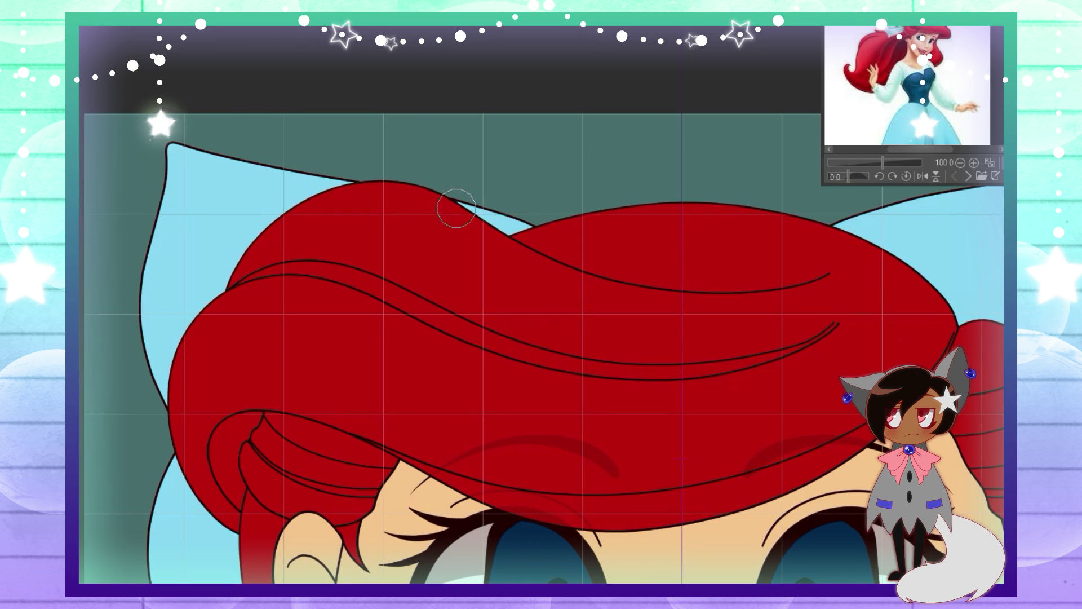
# Airbrush a soft reddish-pink blush onto both cheeks below the eyes
pyautogui.hotkey('ctrl', '0')
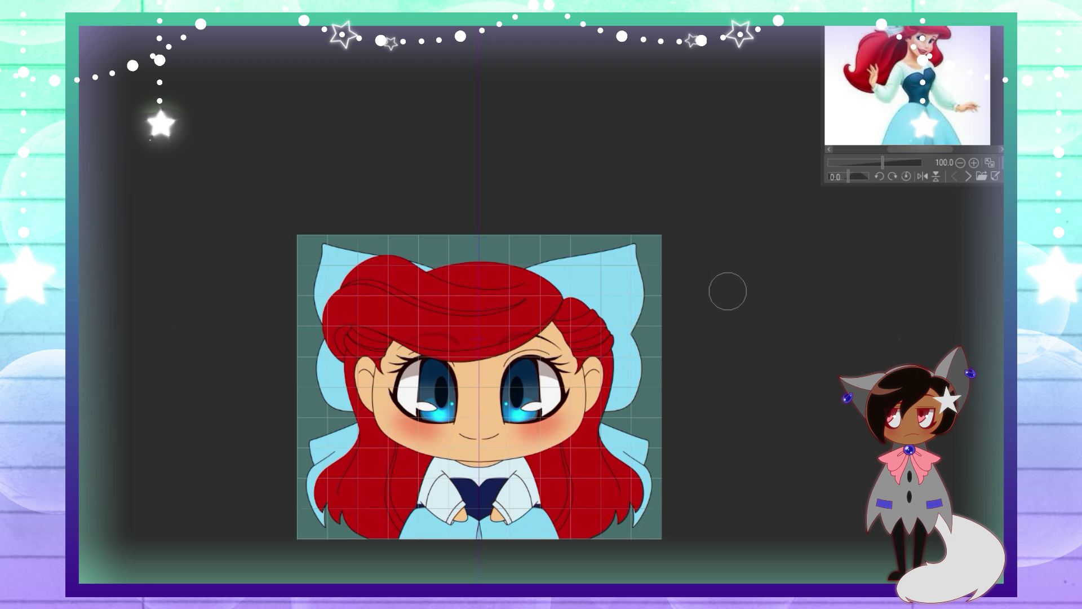
pyautogui.scroll(3, 479, 389)
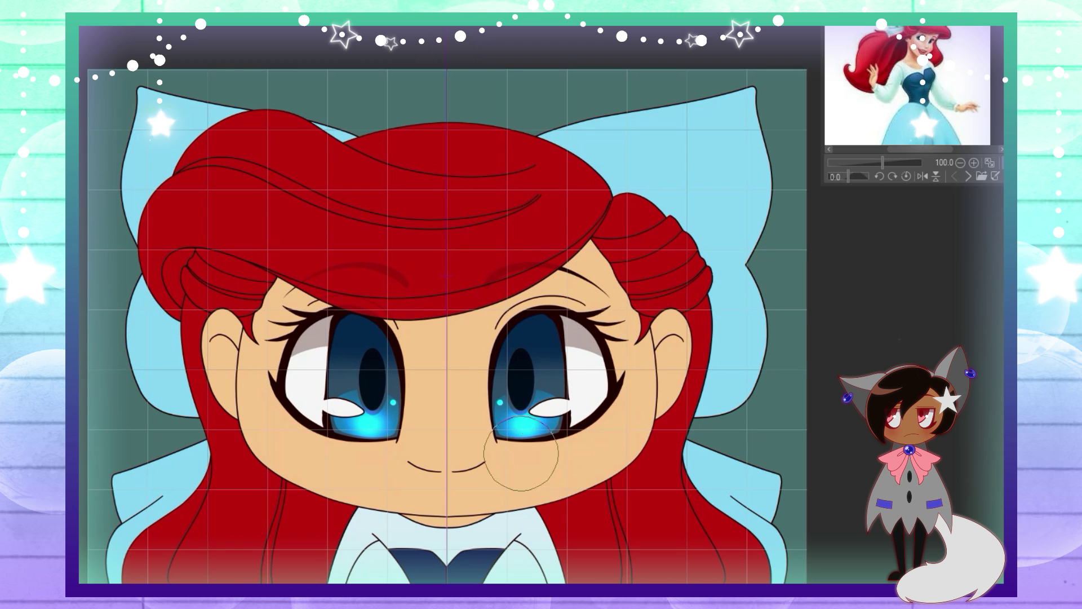
pyautogui.scroll(-2, 479, 389)
pyautogui.scroll(2, 561, 288)
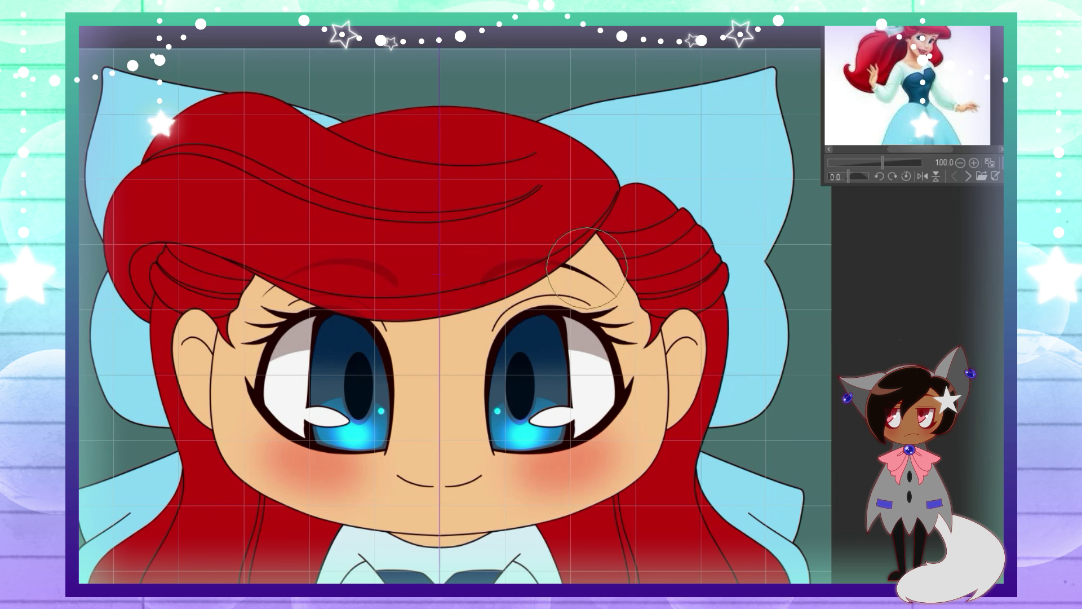
# Paint darker orange-tan shading inside both ears, under the chin on the neck and on the forehead below the fringe
pyautogui.moveTo(694, 341); pyautogui.dragTo(690, 395)
pyautogui.hotkey('ctrl', 'z')
pyautogui.moveTo(694, 341); pyautogui.dragTo(690, 395)
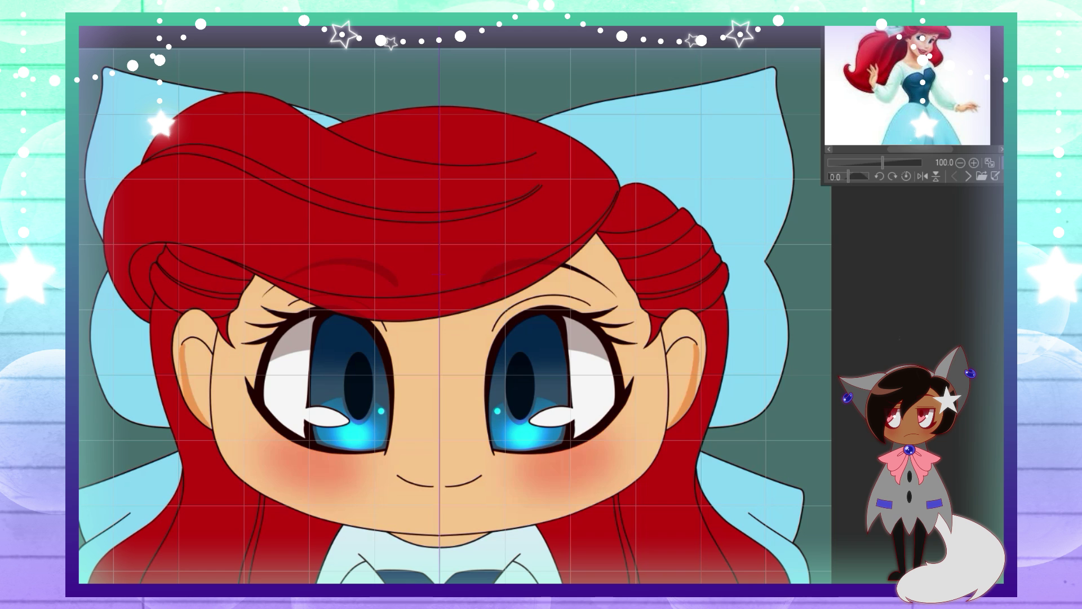
pyautogui.hotkey('ctrl', 'd')
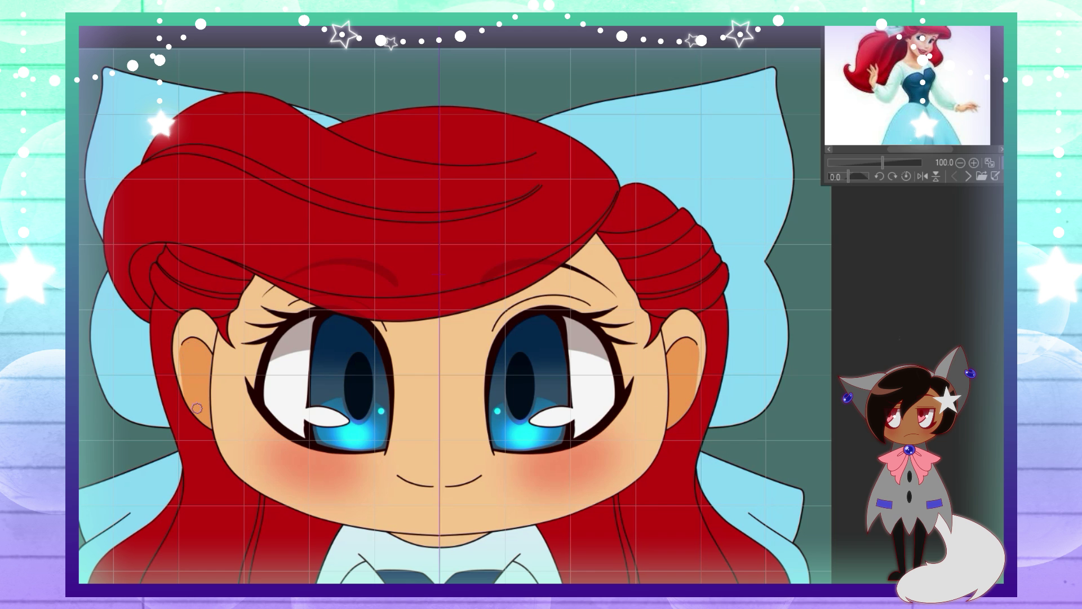
pyautogui.scroll(-3, 371, 536)
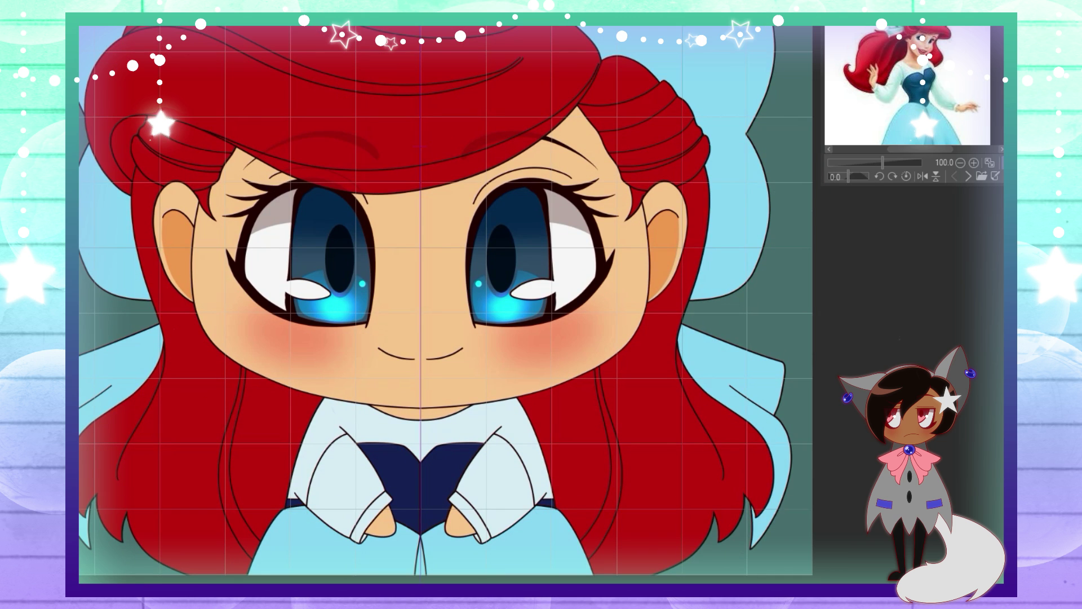
pyautogui.hotkey('ctrl', '-')
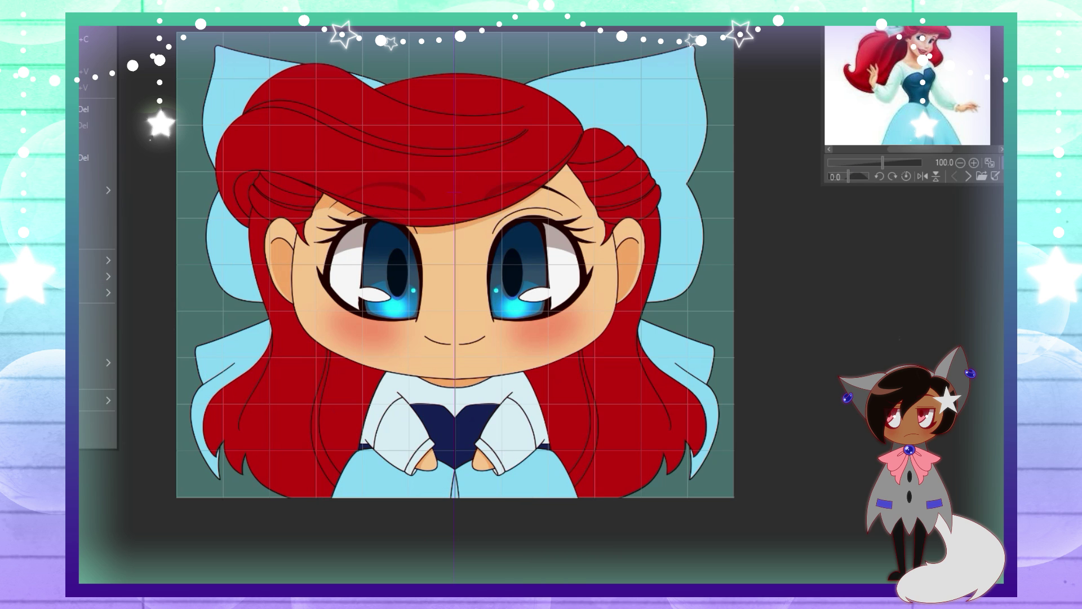
# Shift the hue of the skin shading on the ears, neck and forehead to a pinker tone
pyautogui.hotkey('ctrl', 'u')
pyautogui.moveTo(822, 153); pyautogui.dragTo(804, 159)
pyautogui.click(979, 135)
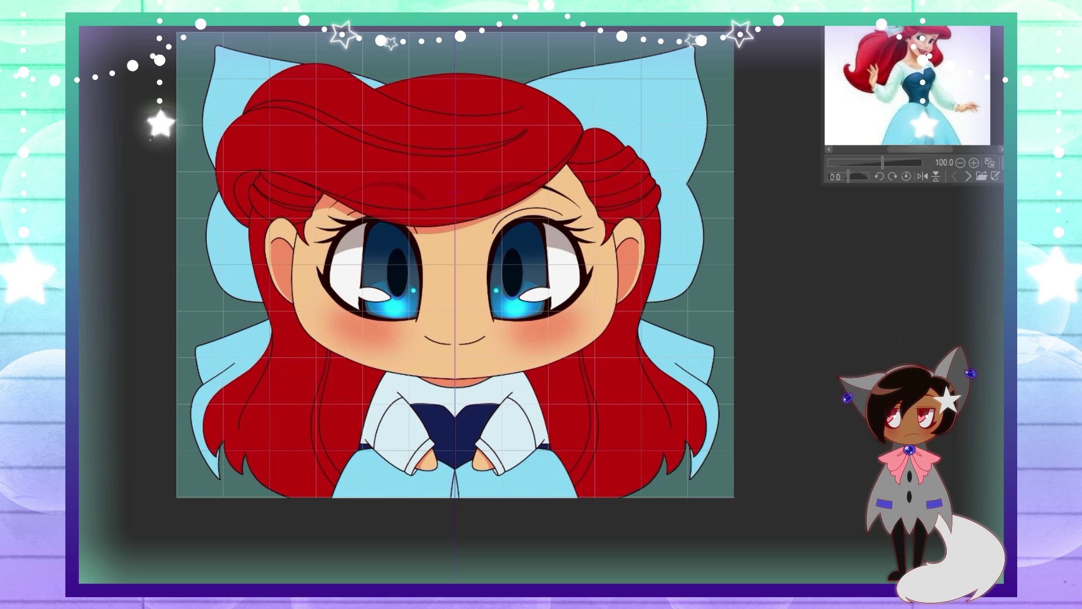
# Shift the hue of the iris shading to purple and tint the shadow on the eye whites purplish
pyautogui.hotkey('ctrl', '+')
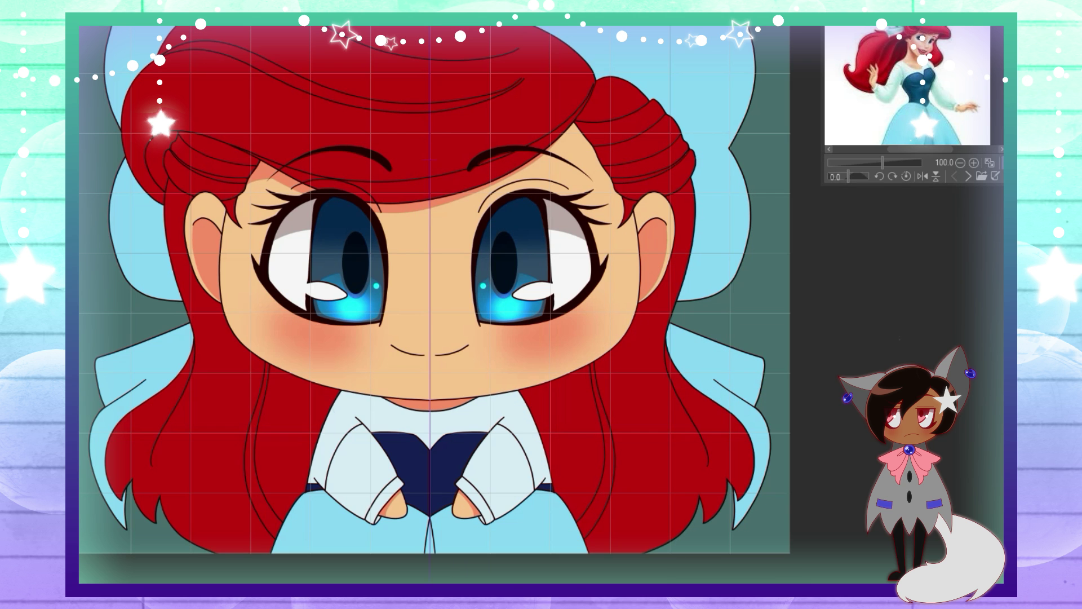
pyautogui.hotkey('ctrl', 'u')
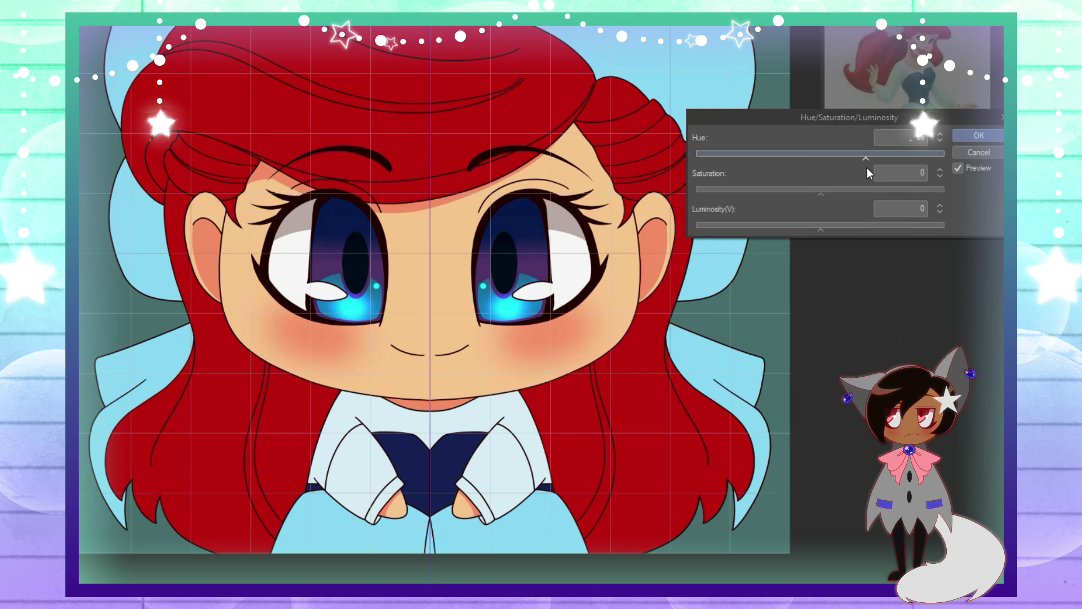
pyautogui.click(977, 140)
pyautogui.hotkey('ctrl', 'u')
pyautogui.moveTo(827, 157); pyautogui.dragTo(840, 192)
pyautogui.press('Return')
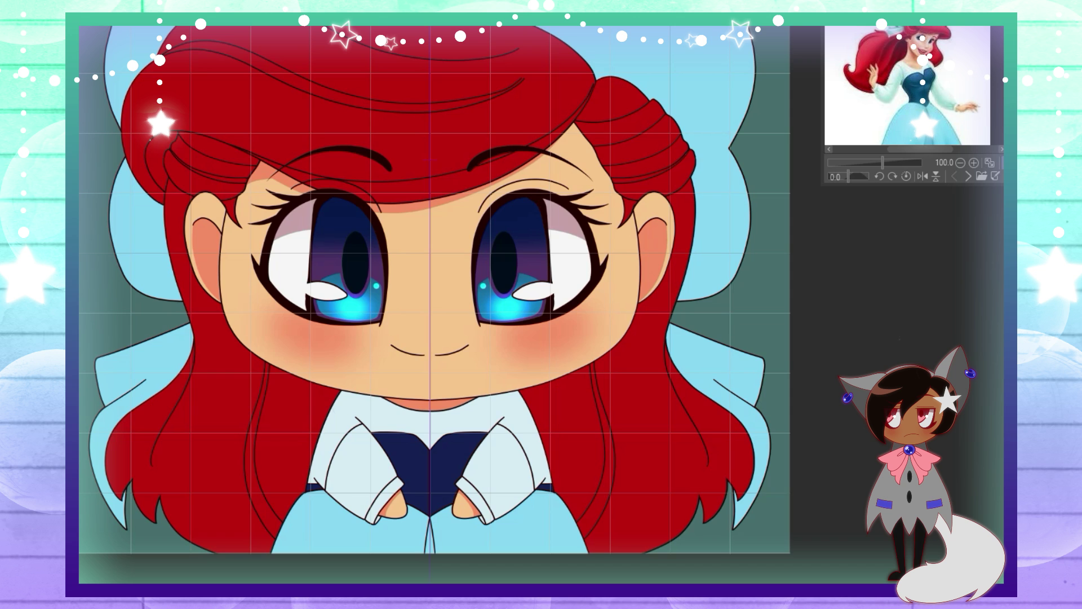
# Remove the cheek blush and skin shading from view, and make the eyebrows show only faintly through the red hair
pyautogui.hotkey('ctrl', '-')
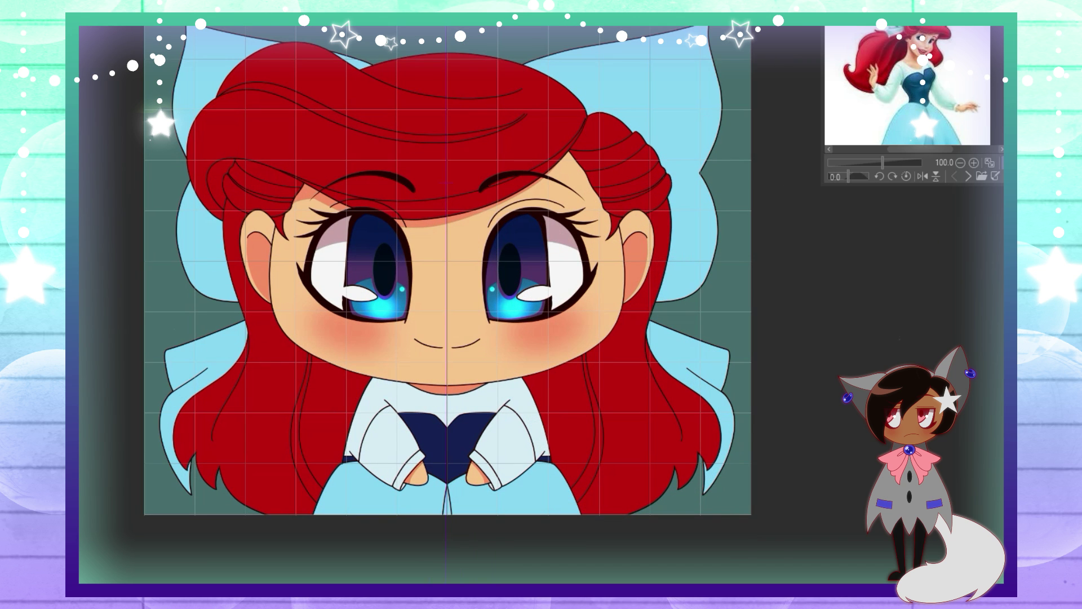
pyautogui.hotkey('ctrl', 'z')
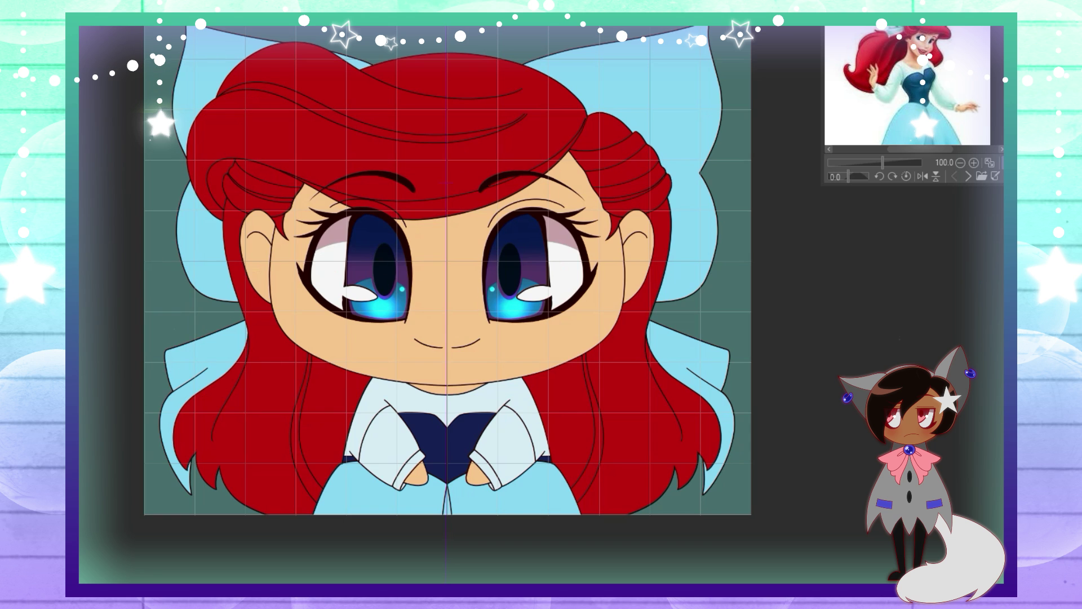
pyautogui.click(416, 259)
pyautogui.hotkey('ctrl', 'd')
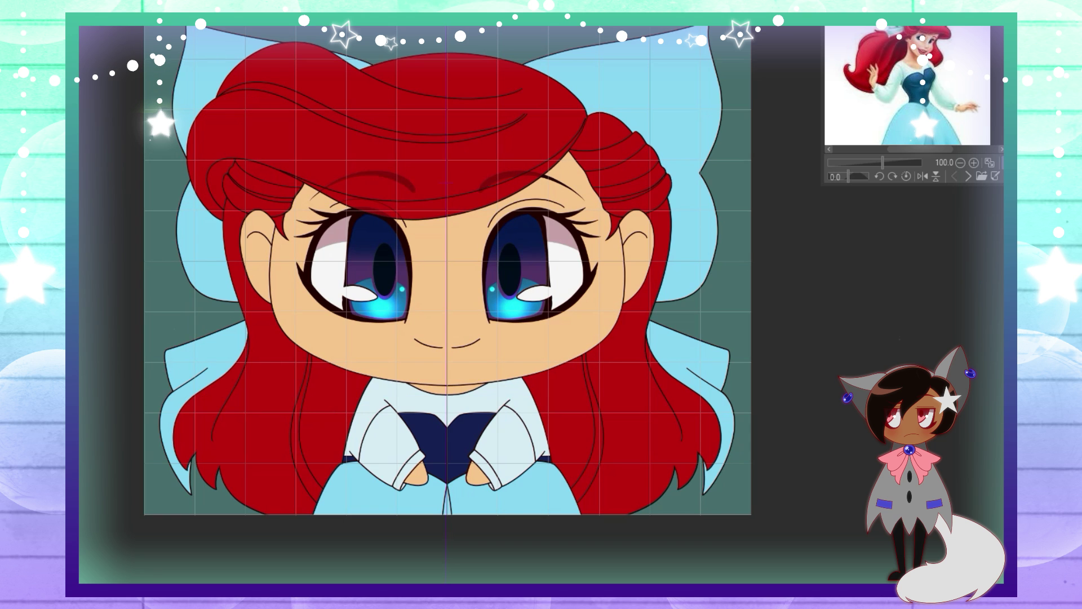